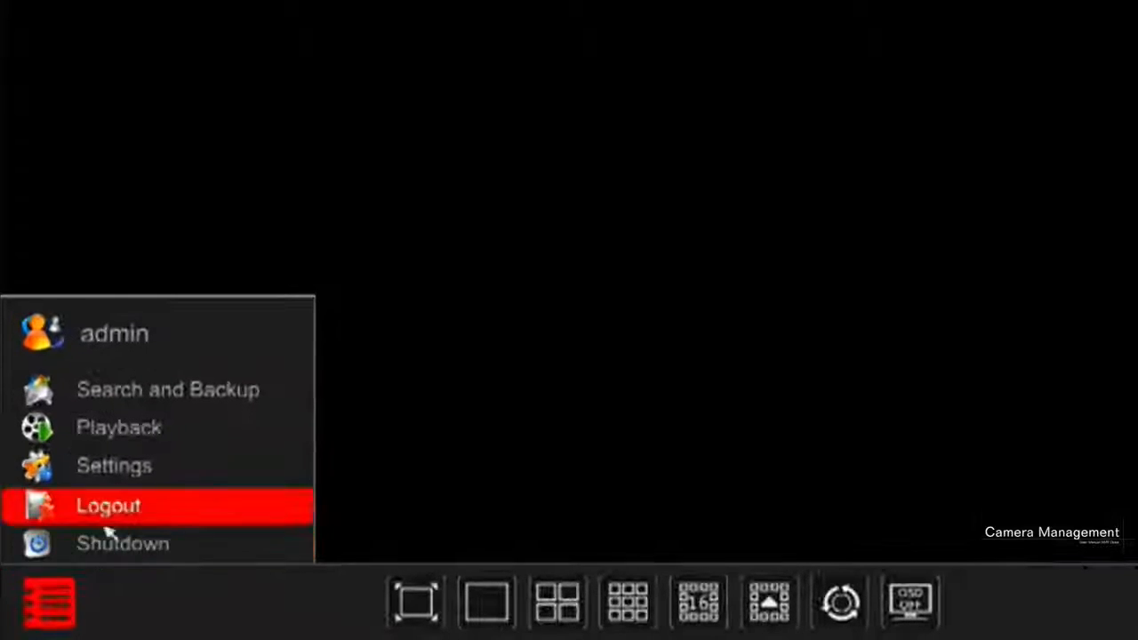
# Open the recorder's settings and bring up the dialog for adding cameras
pyautogui.click(124, 471)
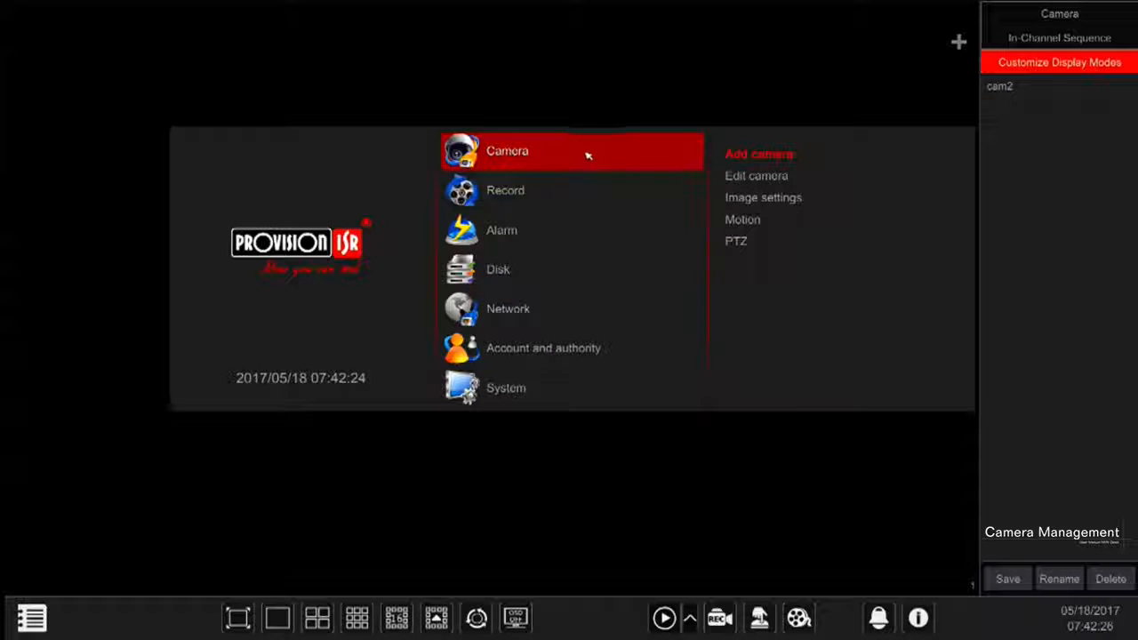
pyautogui.click(533, 168)
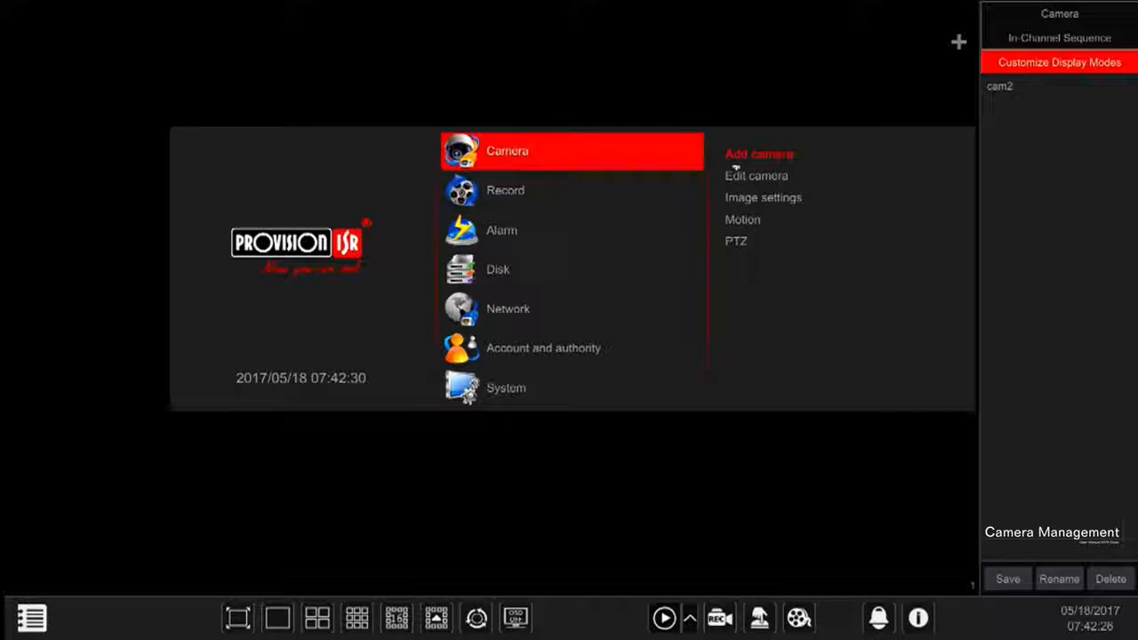
pyautogui.click(675, 156)
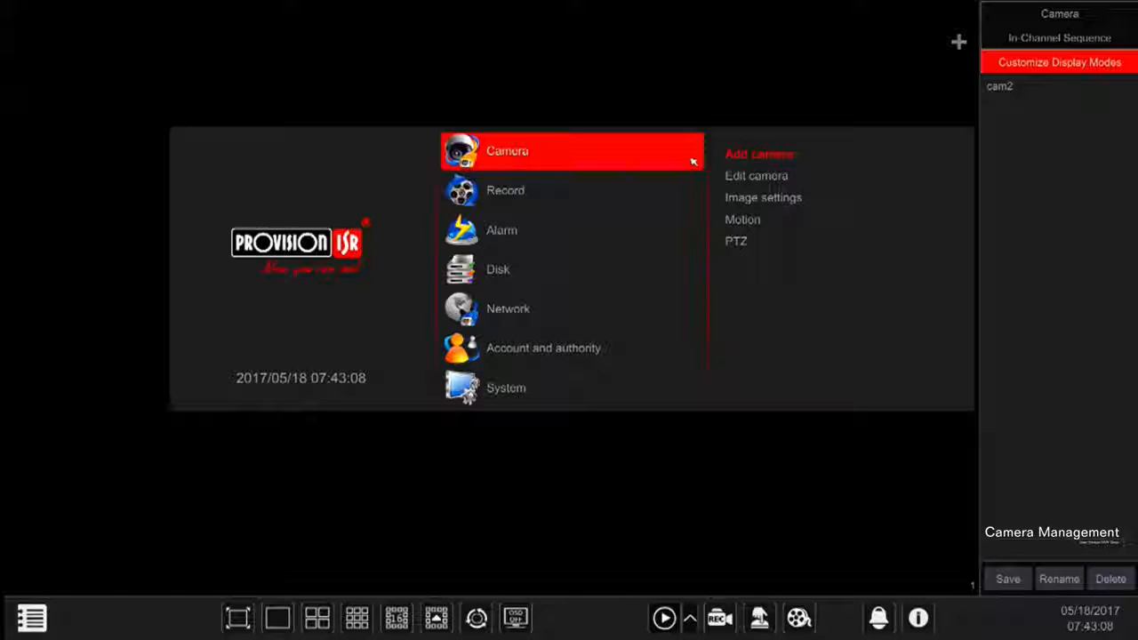
pyautogui.click(737, 162)
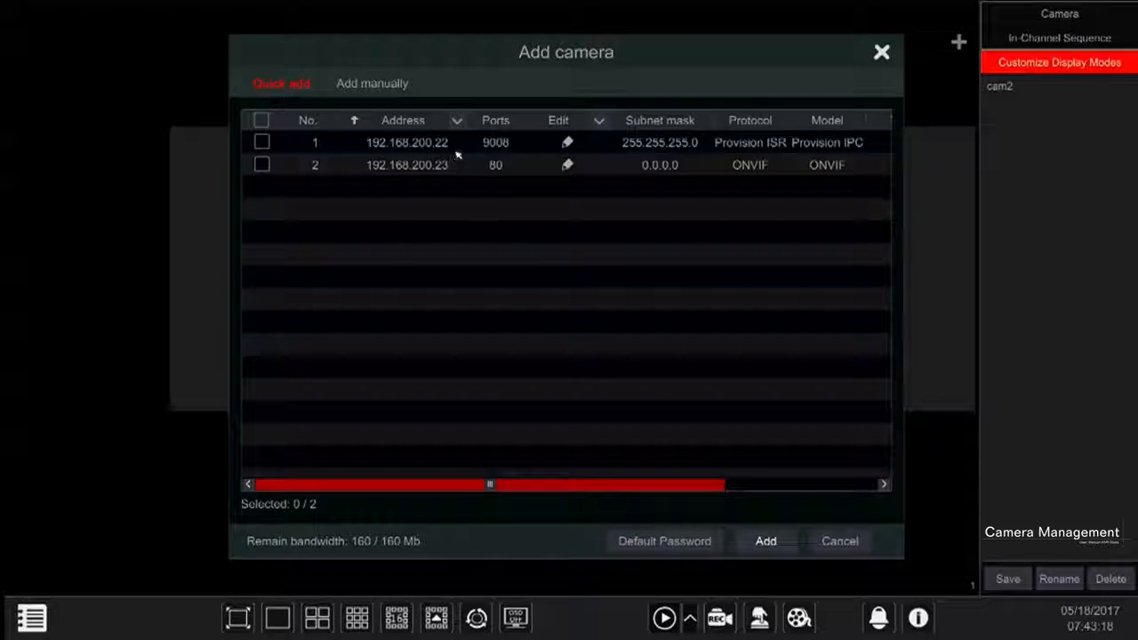
# Select the detected camera at 192.168.200.22 and open its IP address for editing
pyautogui.click(427, 150)
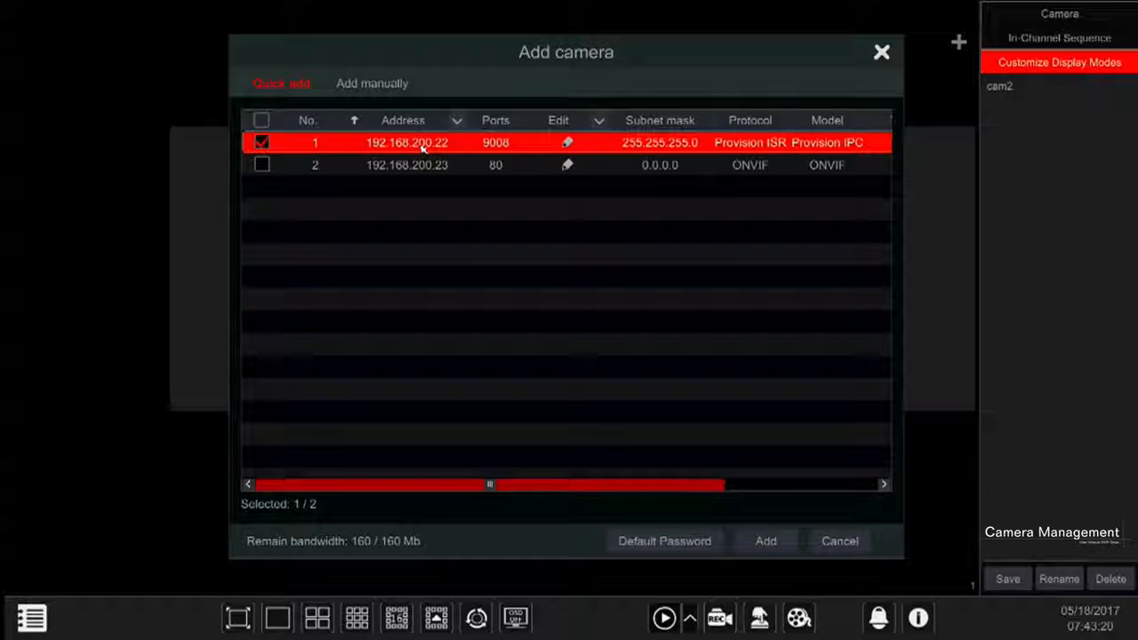
pyautogui.click(263, 146)
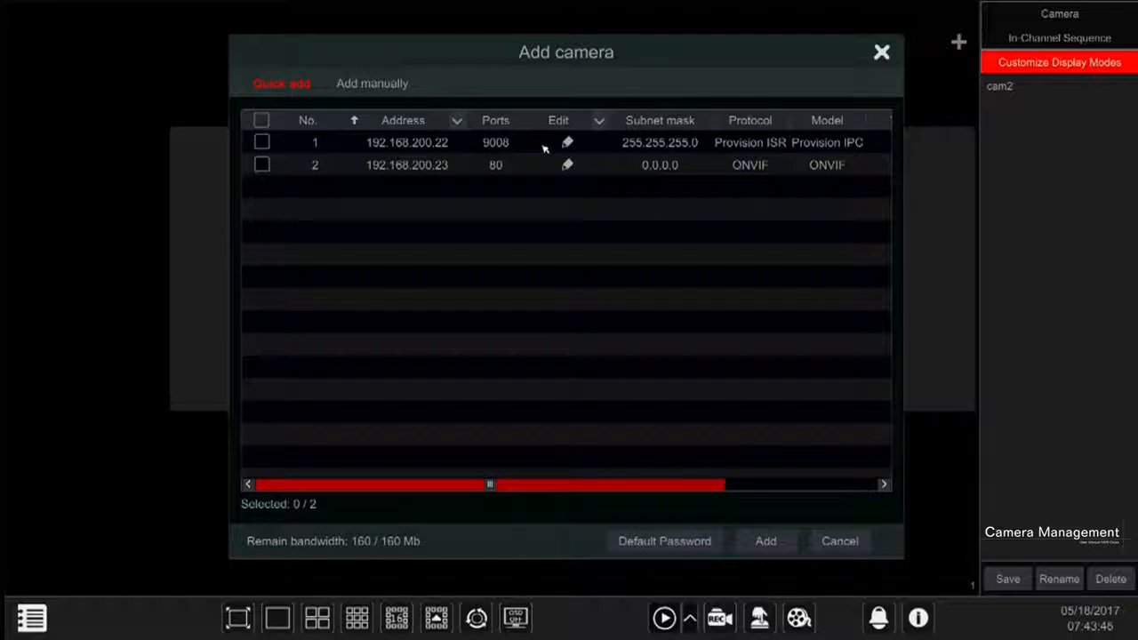
pyautogui.click(451, 146)
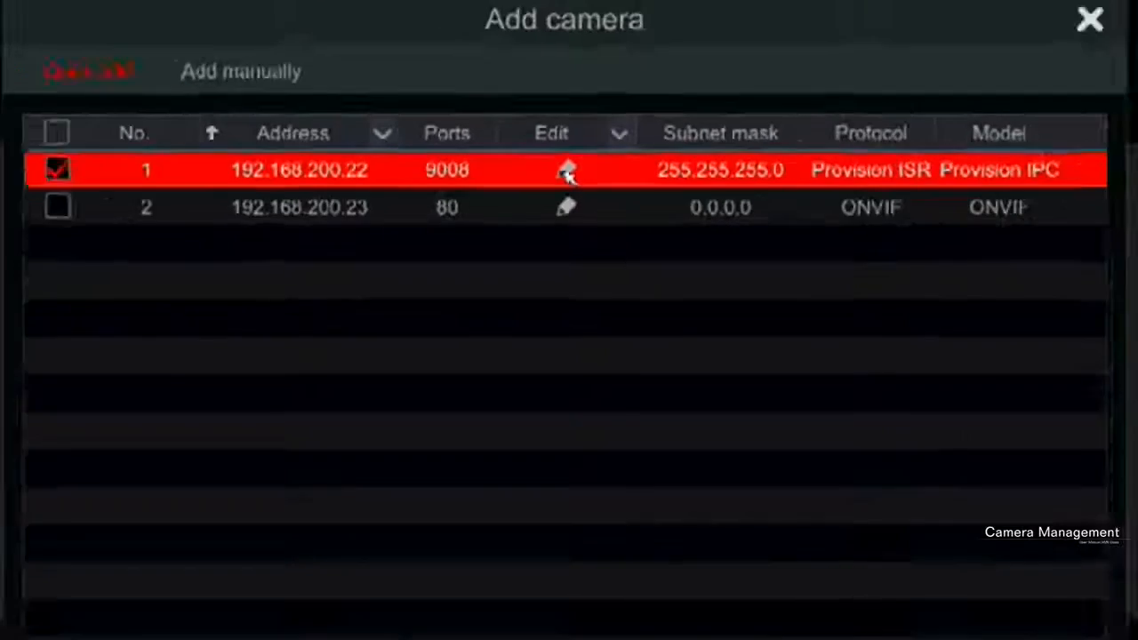
pyautogui.click(566, 188)
pyautogui.click(614, 208)
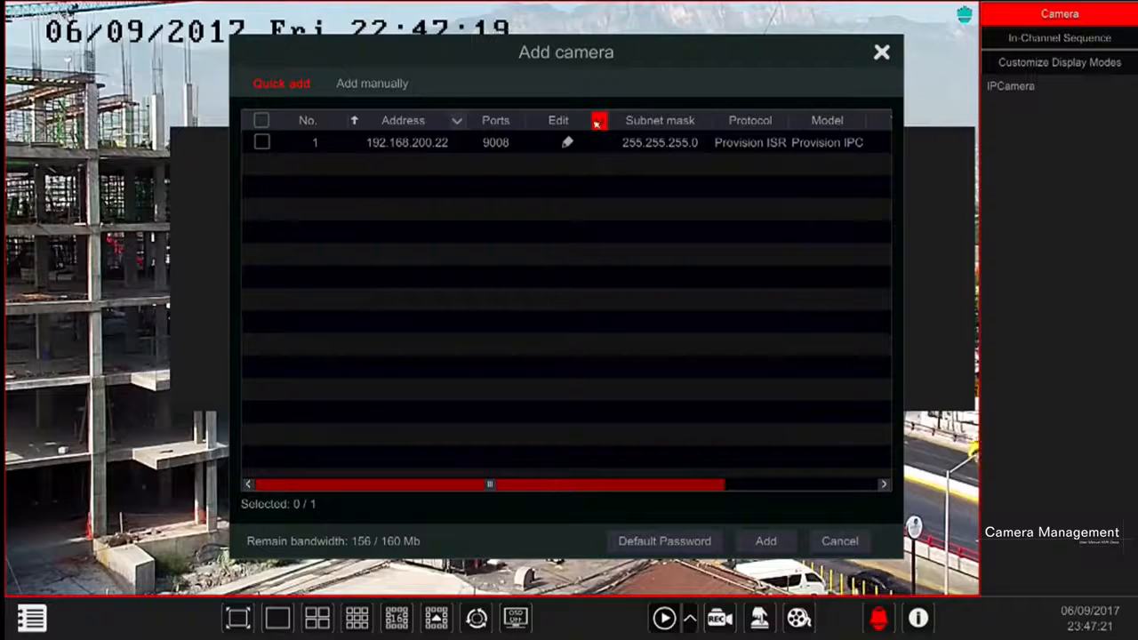
# Open the batch IP modification for selected cameras and set the start IP to 192.168.200.12
pyautogui.click(599, 120)
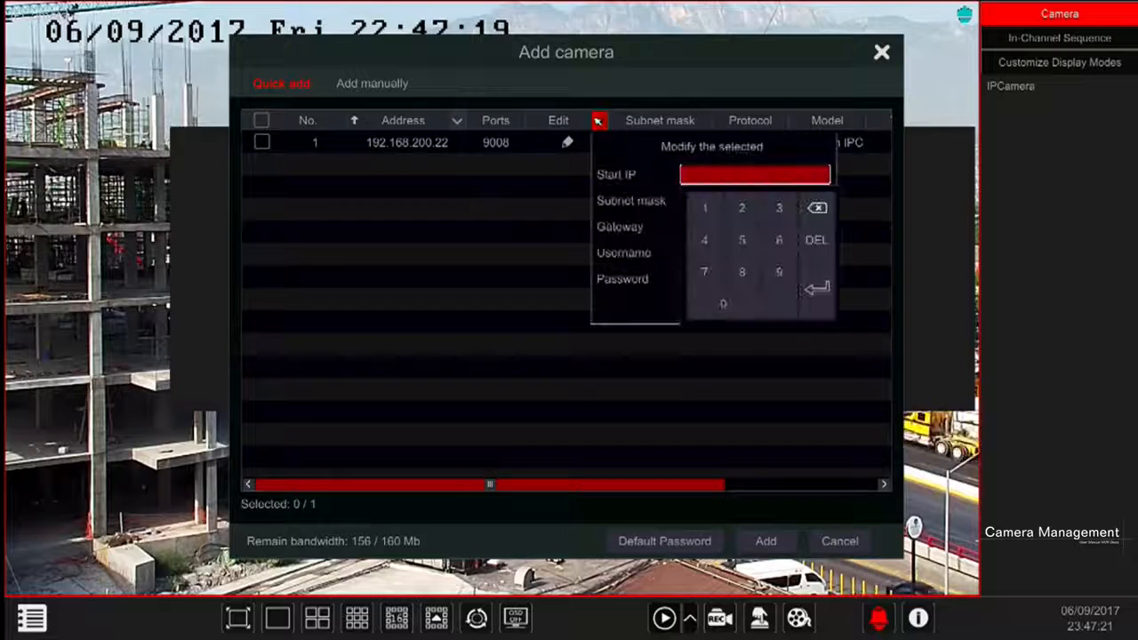
pyautogui.click(704, 208)
pyautogui.click(777, 272)
pyautogui.click(740, 208)
pyautogui.click(739, 211)
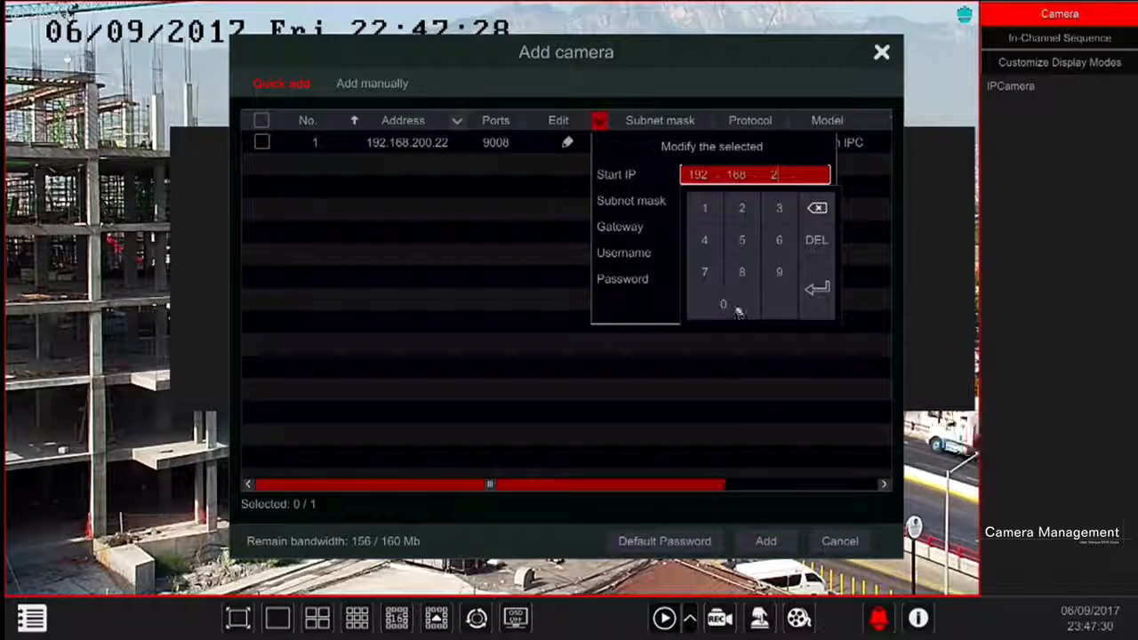
pyautogui.click(737, 310)
pyautogui.click(737, 310)
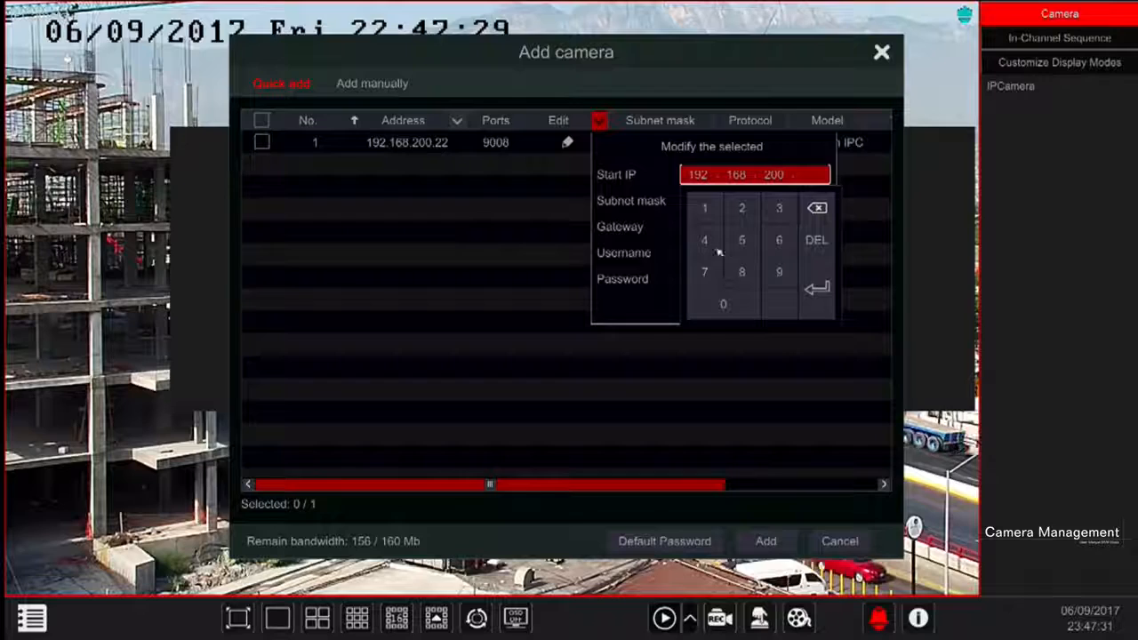
pyautogui.click(704, 208)
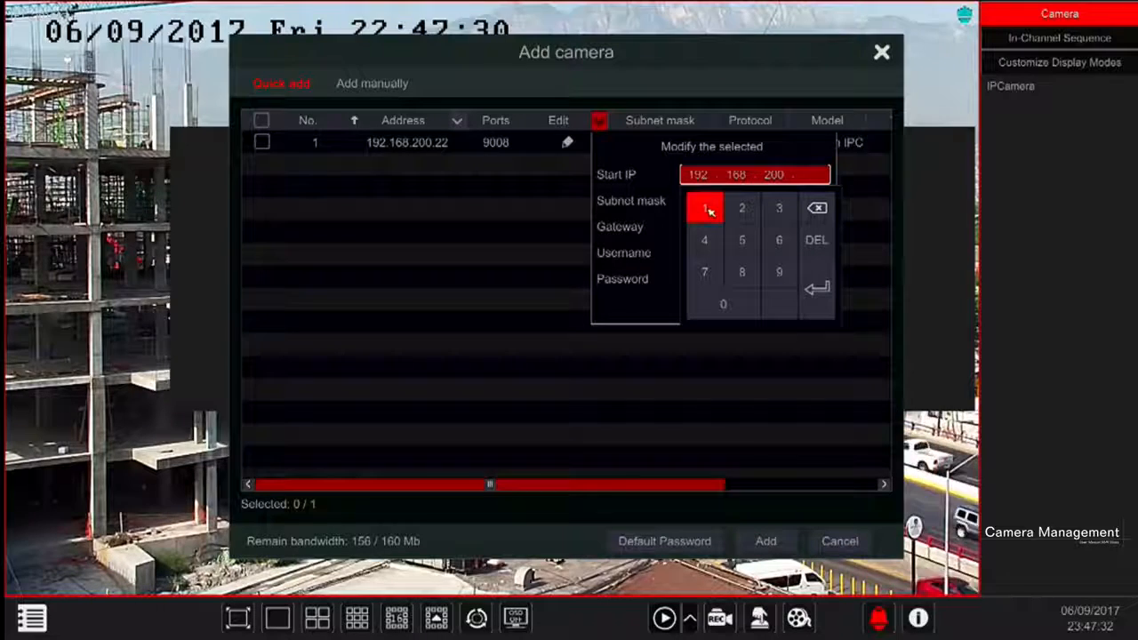
pyautogui.click(743, 213)
# Set the subnet mask in the batch IP modification to 255.255.255.0
pyautogui.click(698, 203)
pyautogui.click(746, 236)
pyautogui.click(744, 267)
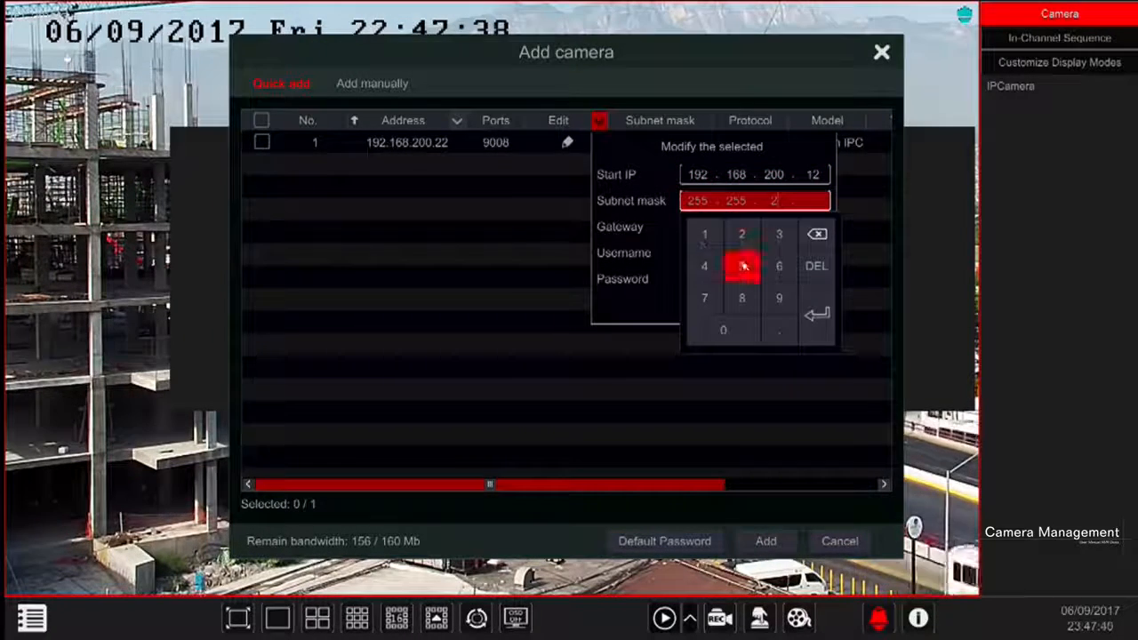
pyautogui.click(744, 266)
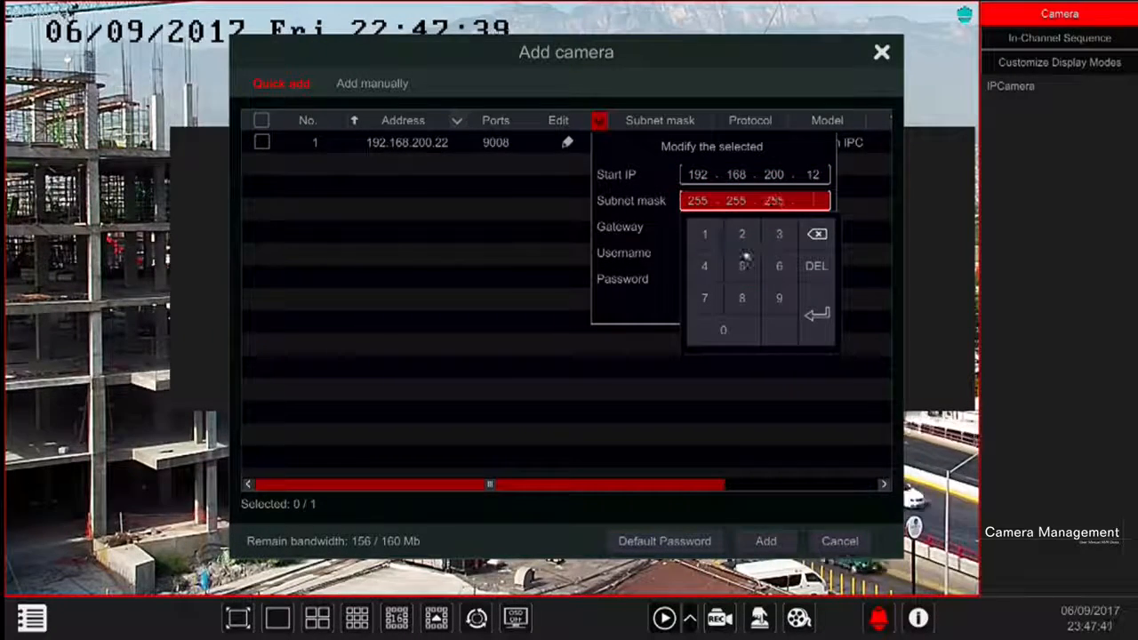
pyautogui.click(752, 324)
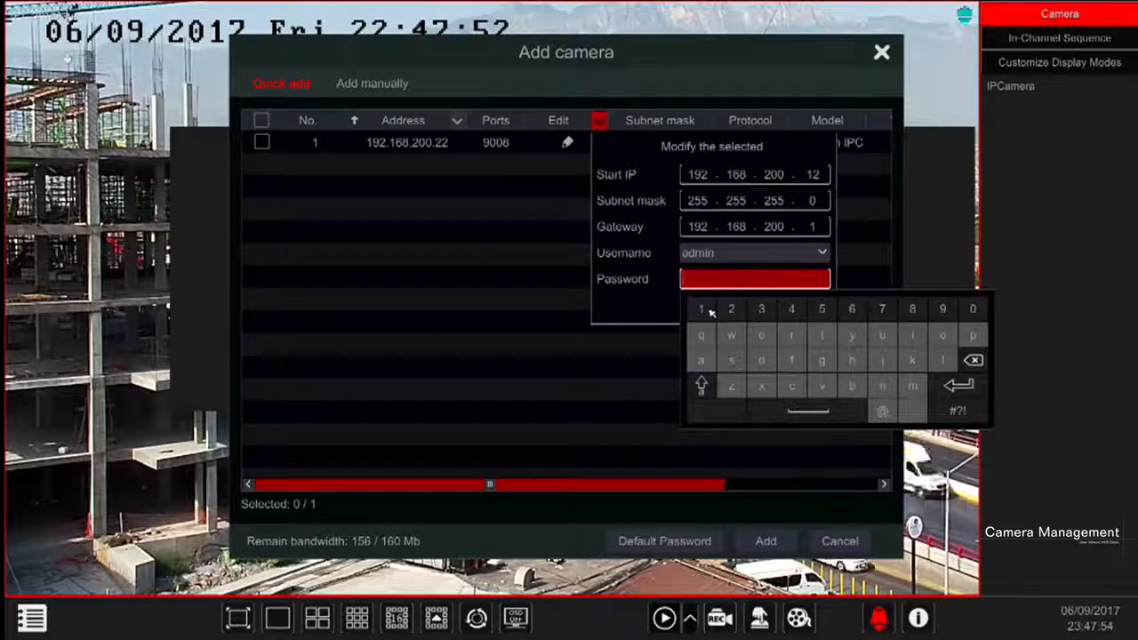
# Set the gateway to 192.168.200.1, enter the camera password, and apply the batch IP modification
pyautogui.click(701, 309)
pyautogui.click(731, 308)
pyautogui.click(761, 308)
pyautogui.click(791, 309)
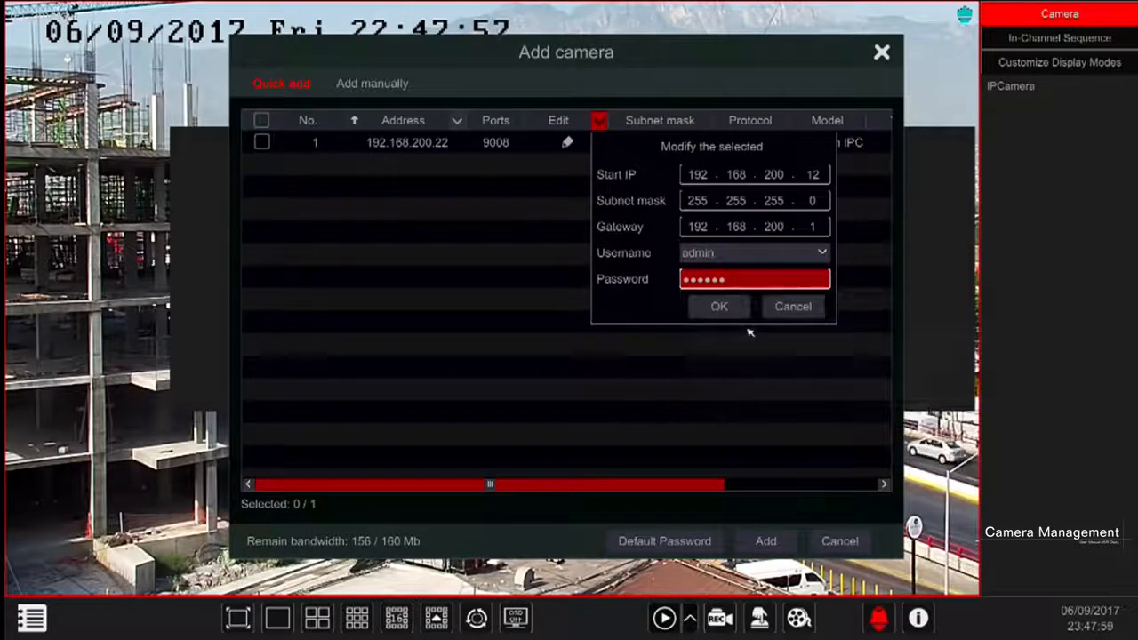
pyautogui.click(720, 306)
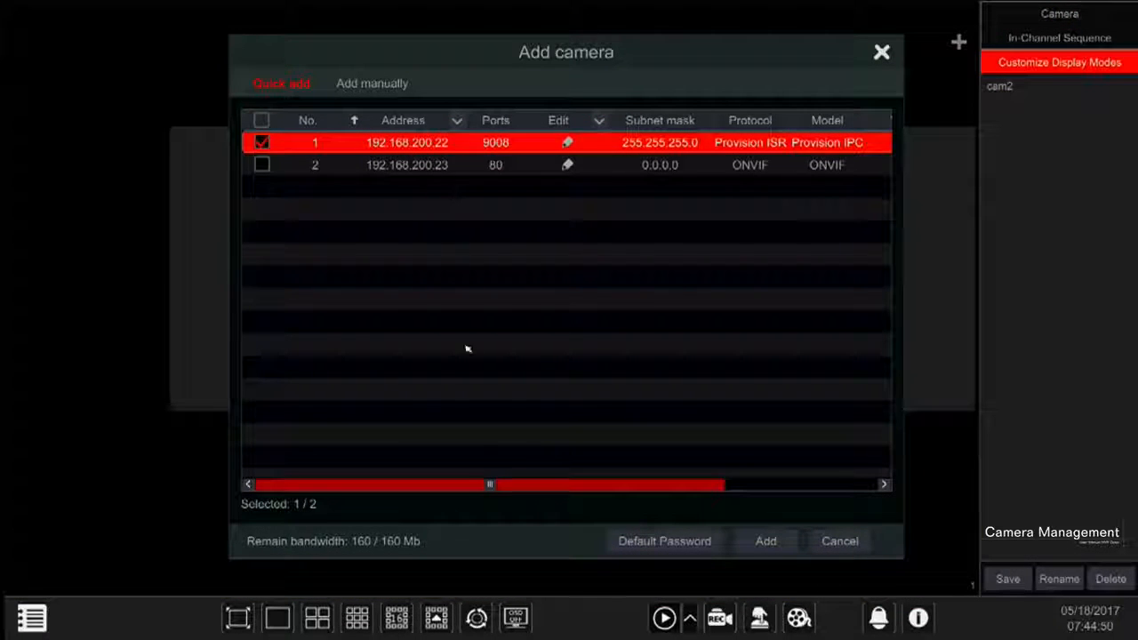
# Accept the manufacturer default passwords and add both detected cameras, 192.168.200.22 and 192.168.200.23
pyautogui.click(643, 542)
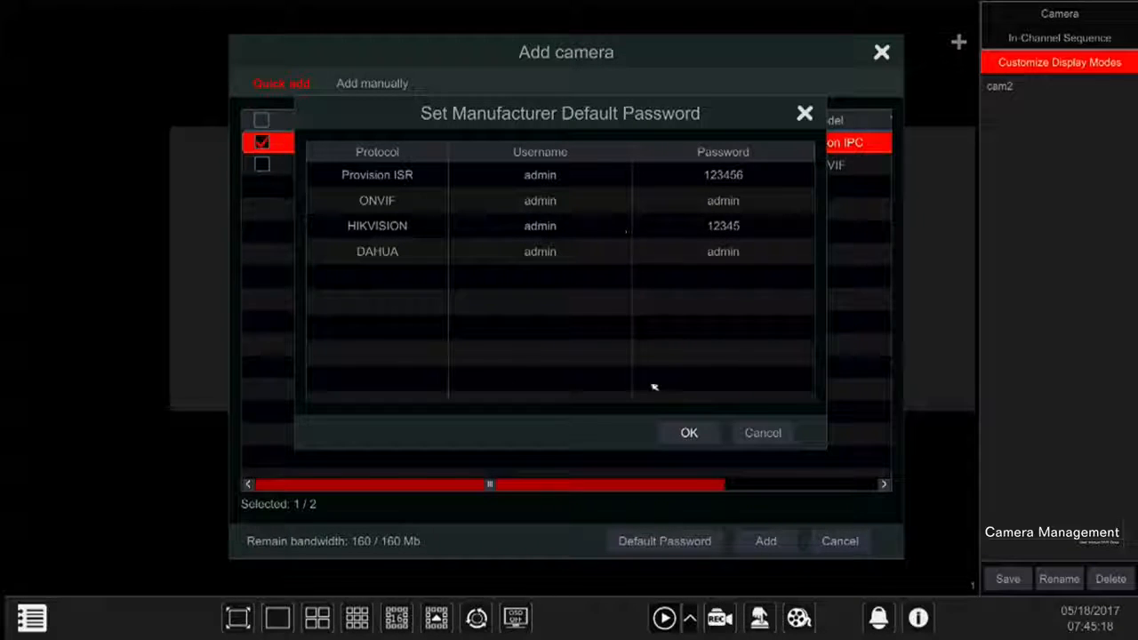
pyautogui.click(688, 432)
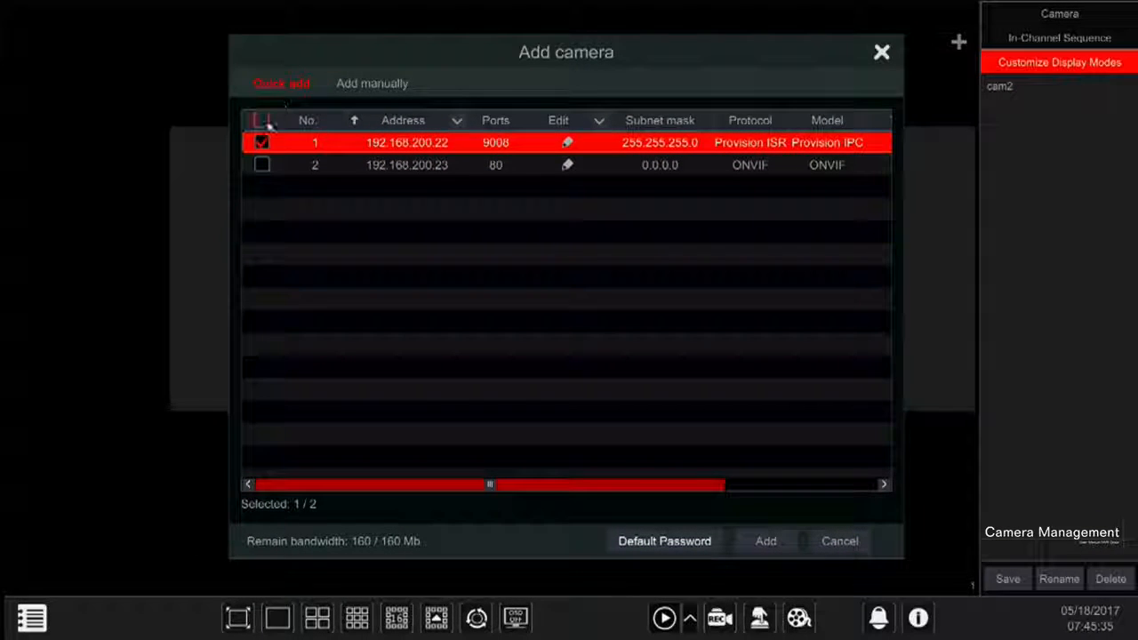
pyautogui.click(261, 166)
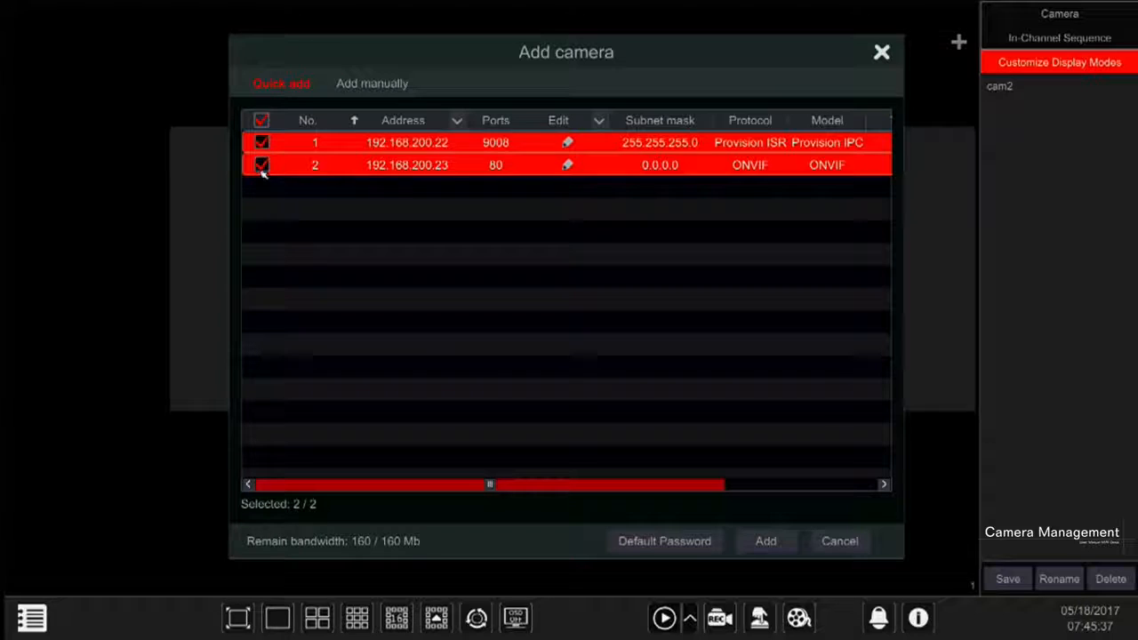
pyautogui.click(766, 540)
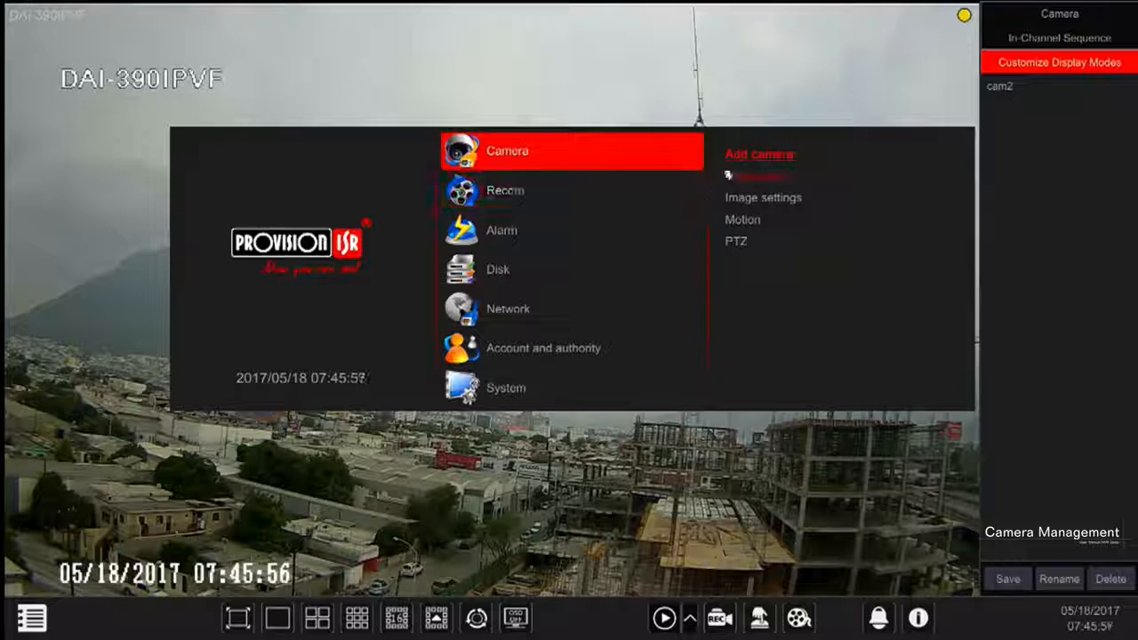
# Open manual camera adding and test the connection of the entry with address 192.168.1.90
pyautogui.click(747, 155)
pyautogui.click(392, 86)
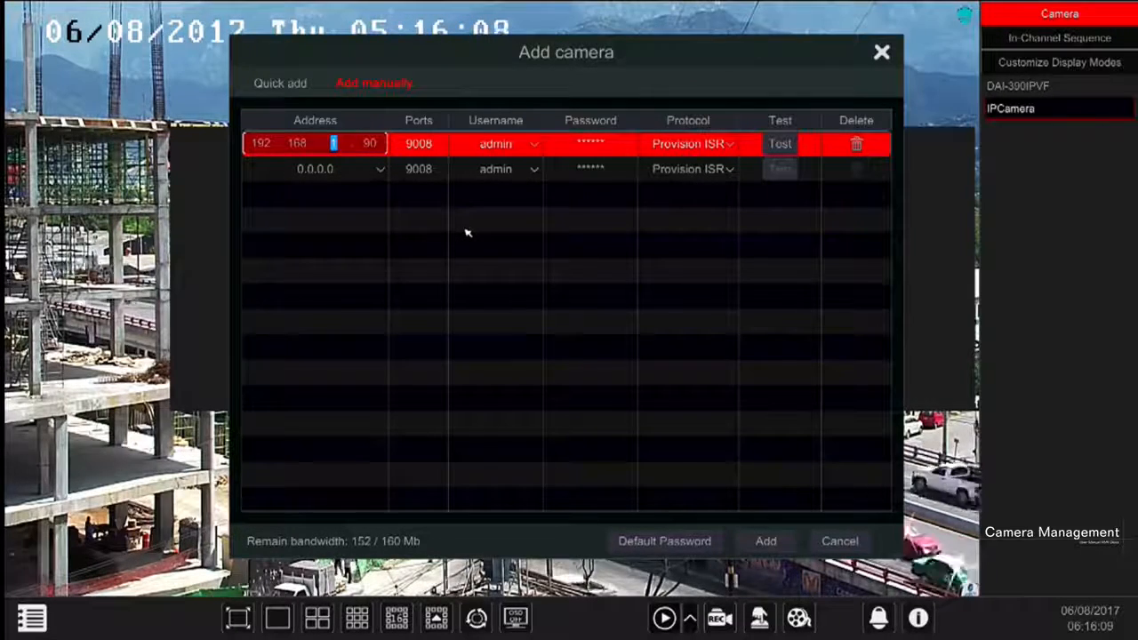
pyautogui.click(331, 146)
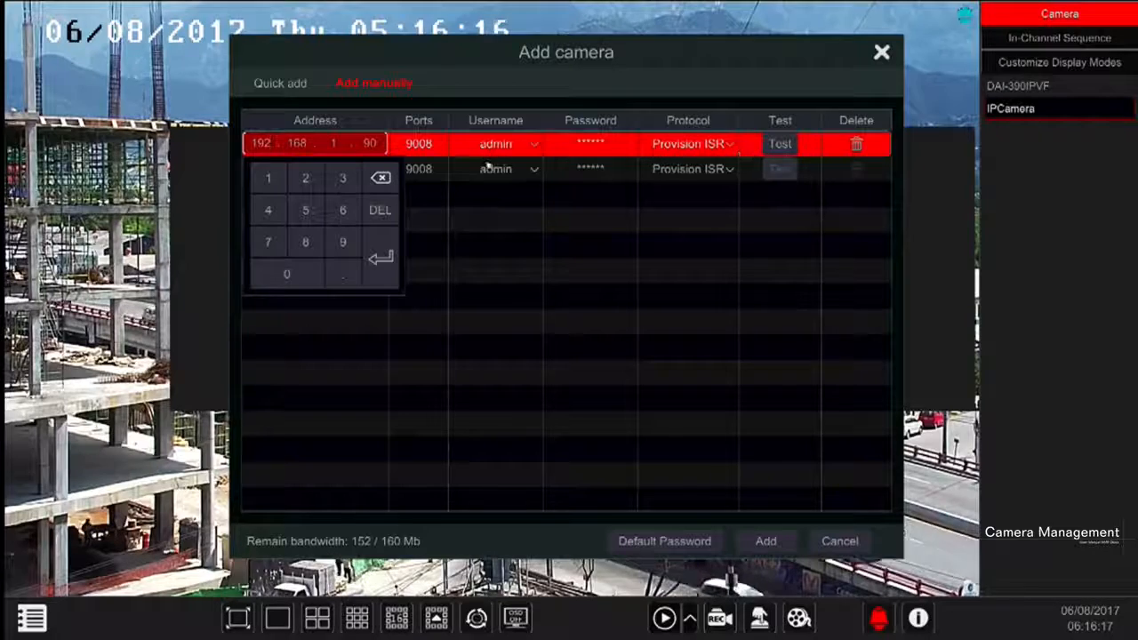
pyautogui.click(782, 146)
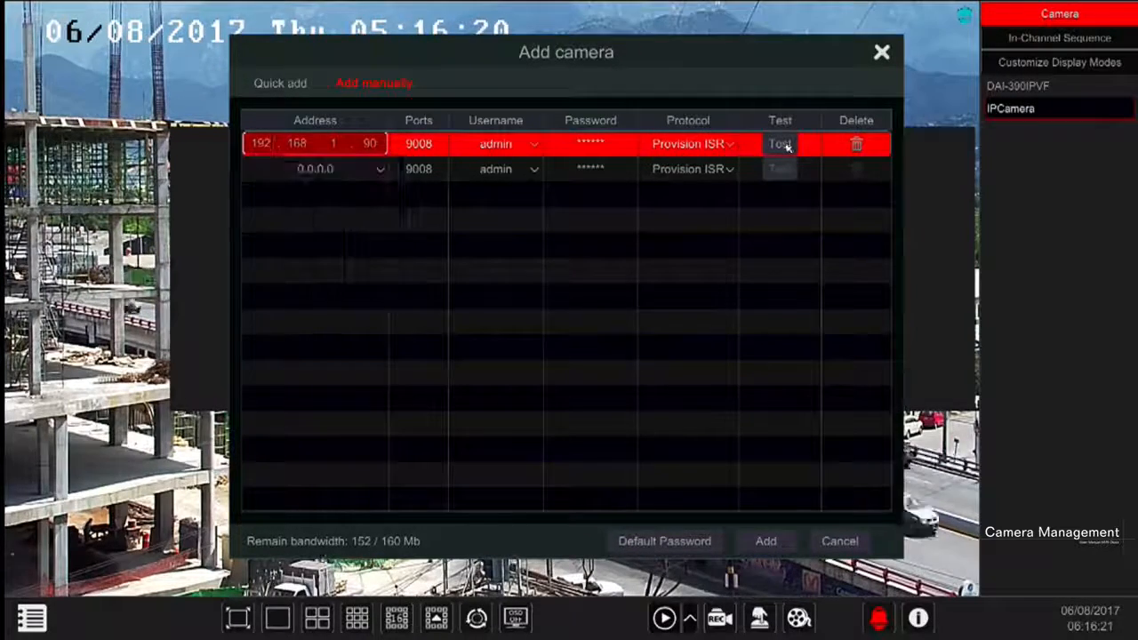
pyautogui.click(779, 147)
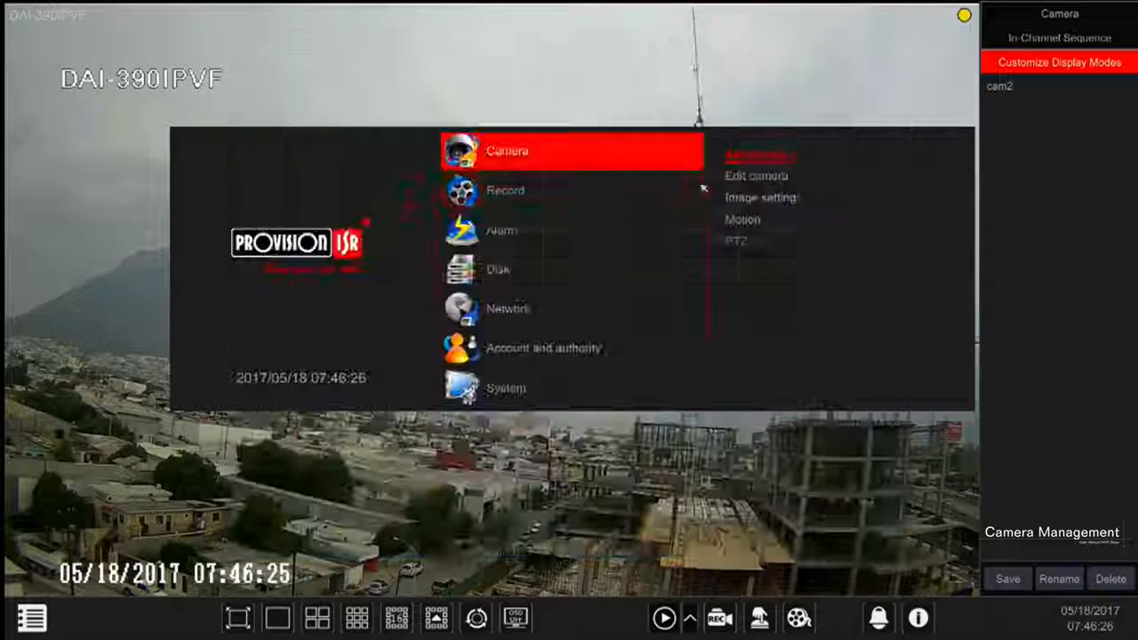
# Preview the DAI-390IPVF camera from the camera editing list and review its name and connection settings
pyautogui.click(749, 179)
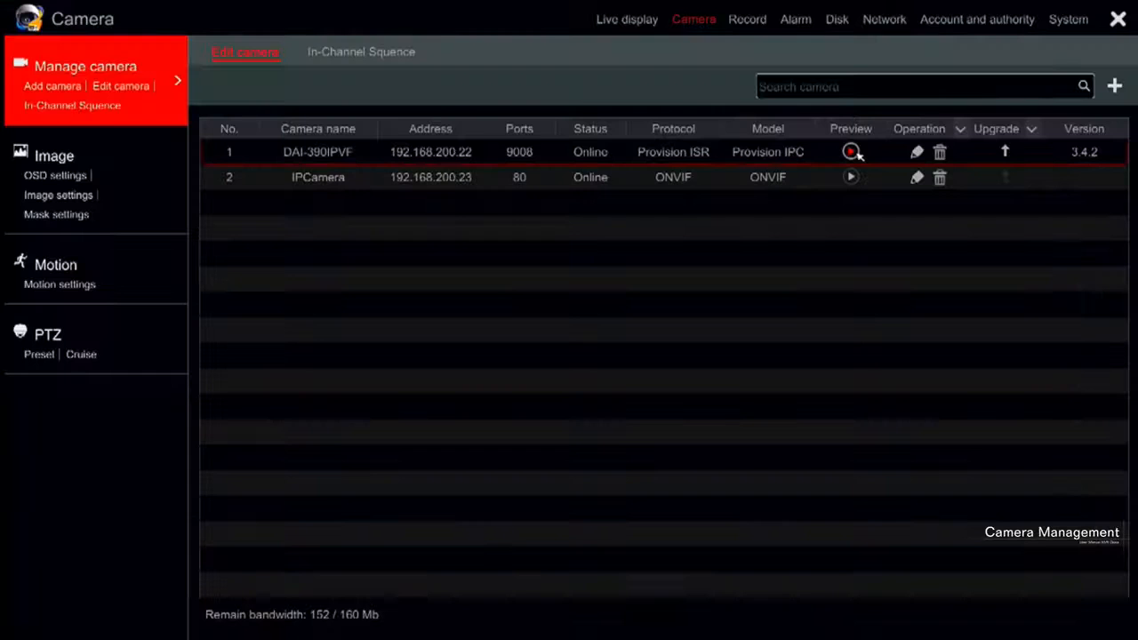
pyautogui.click(851, 152)
pyautogui.click(754, 158)
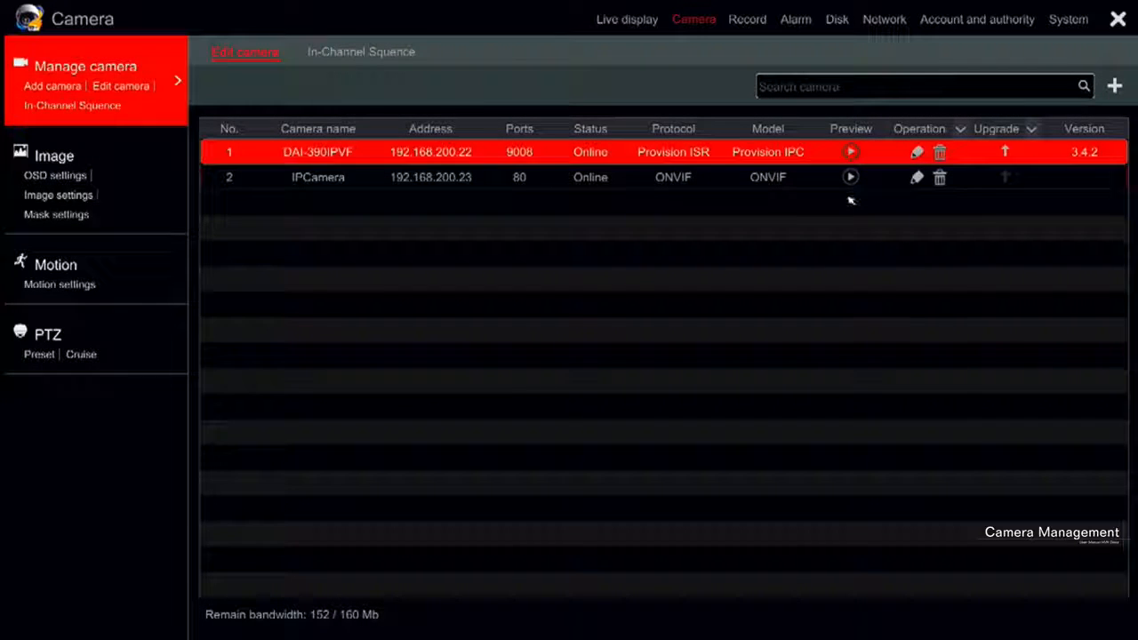
pyautogui.click(916, 153)
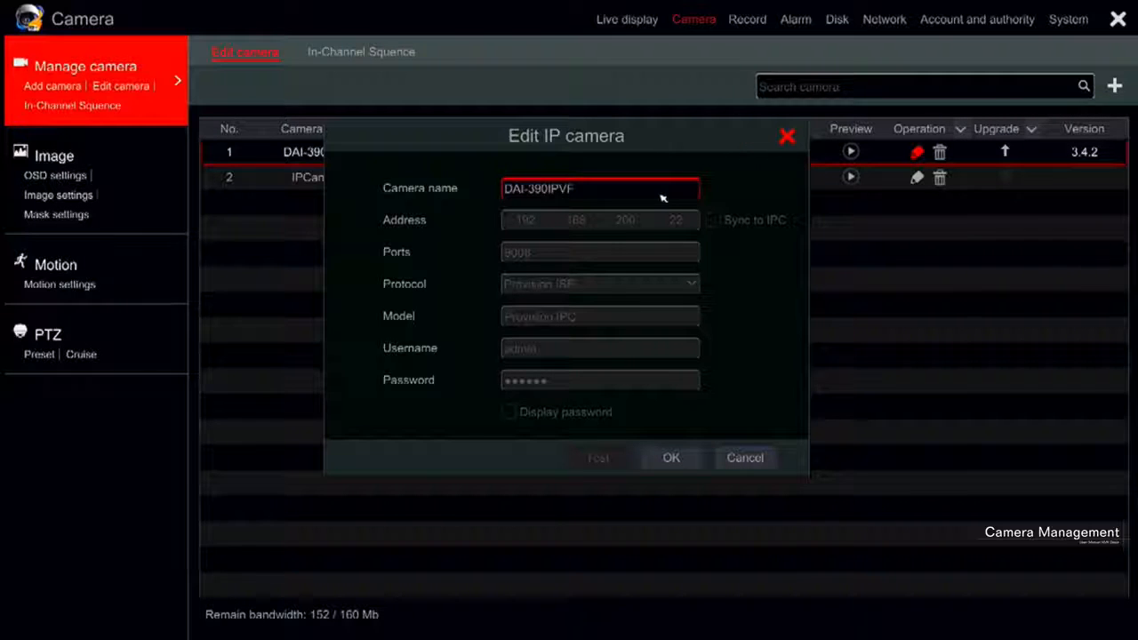
pyautogui.click(671, 458)
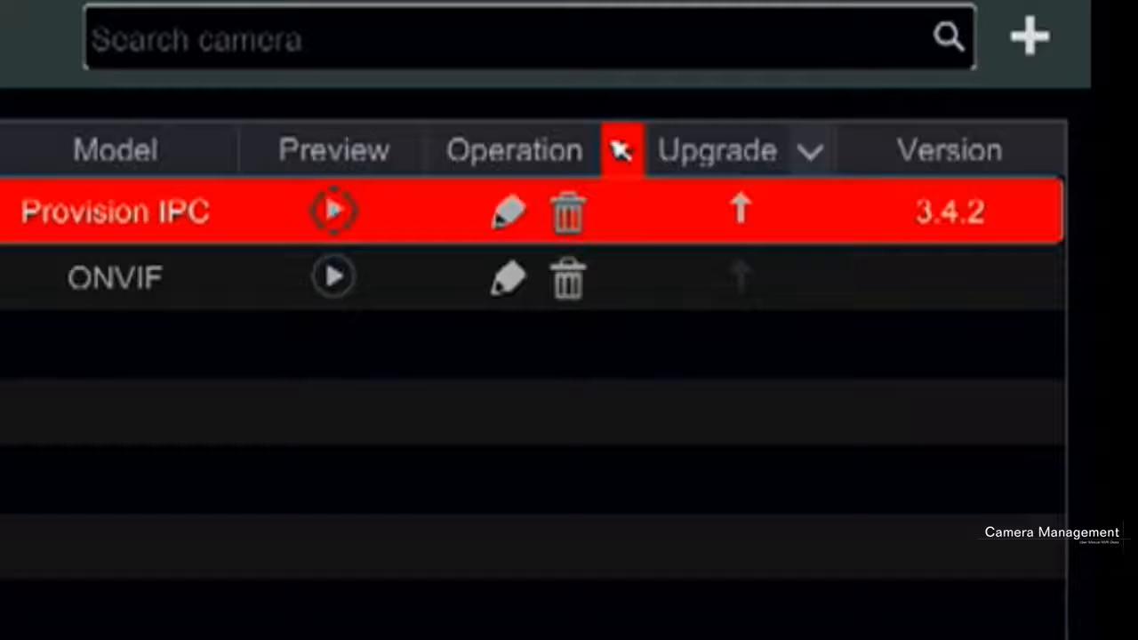
# Examine the IPC password modification for the DAI-390IPVF camera, including its new password field
pyautogui.click(620, 151)
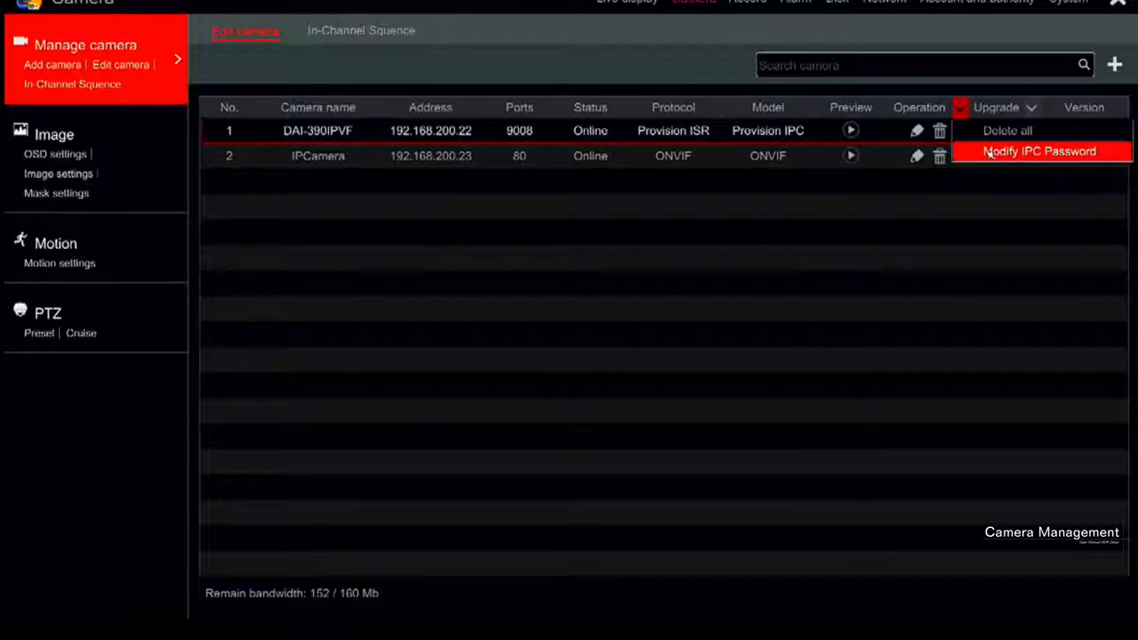
pyautogui.click(990, 152)
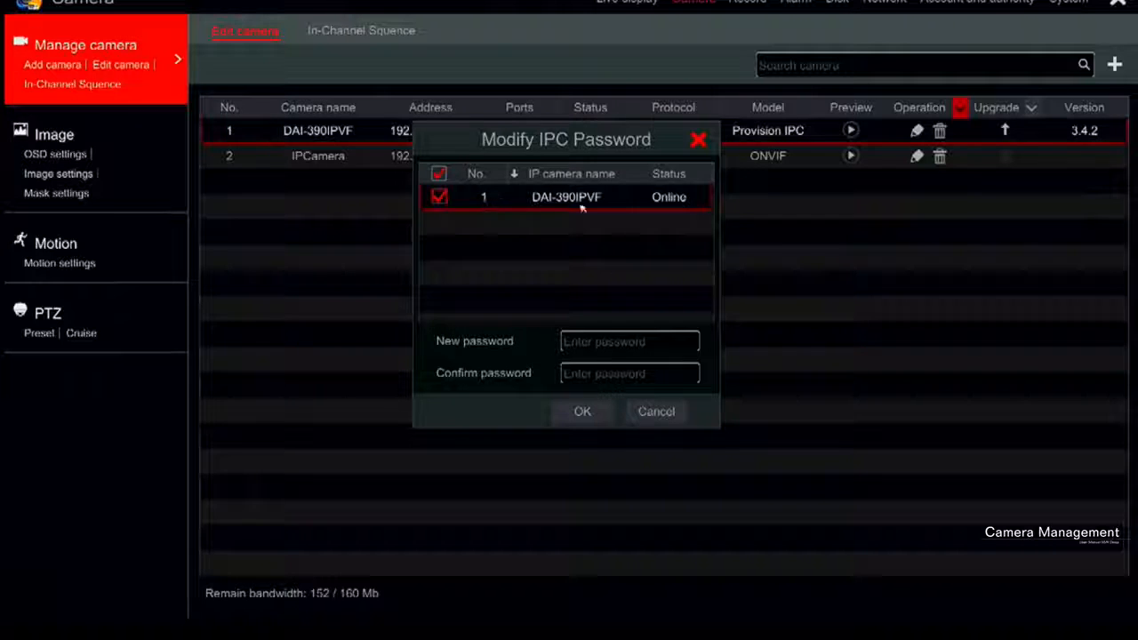
pyautogui.click(611, 342)
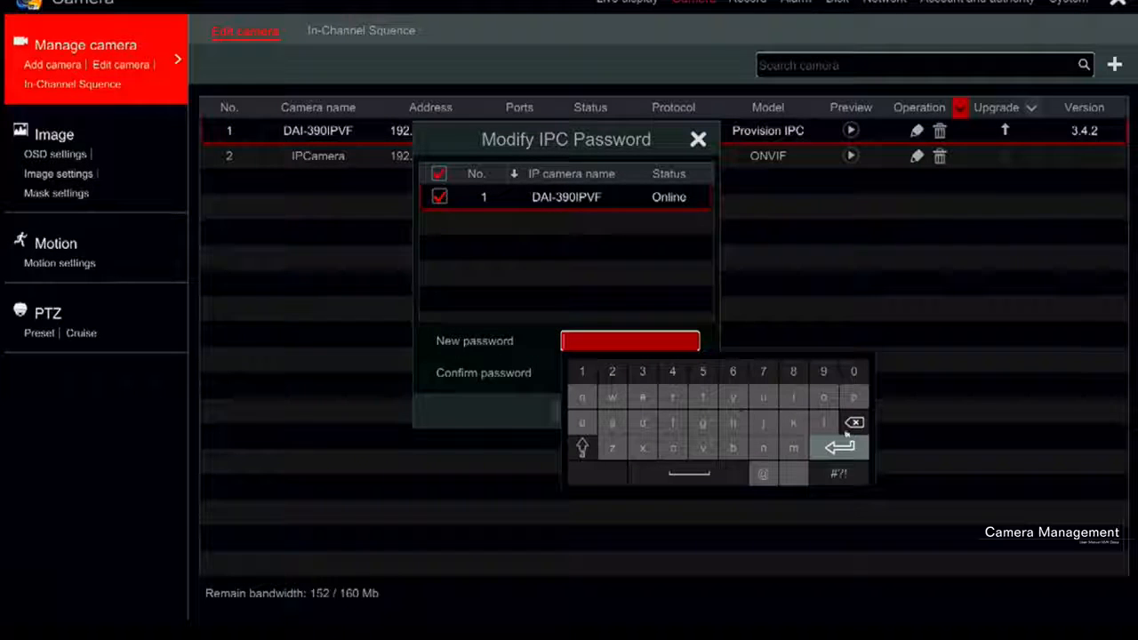
pyautogui.click(840, 447)
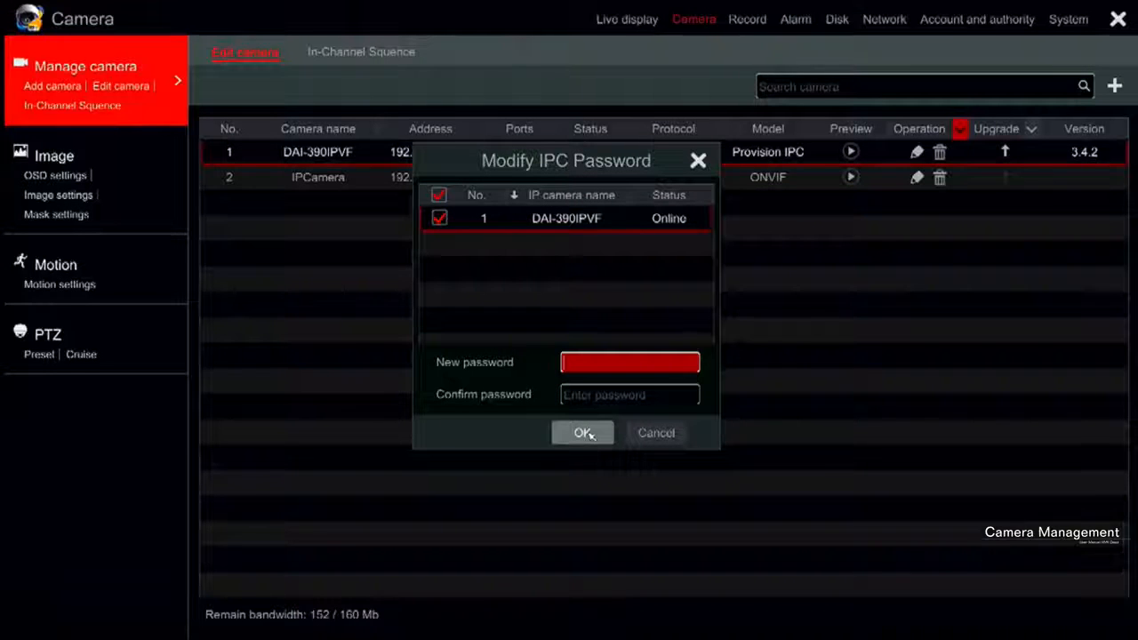
pyautogui.click(583, 433)
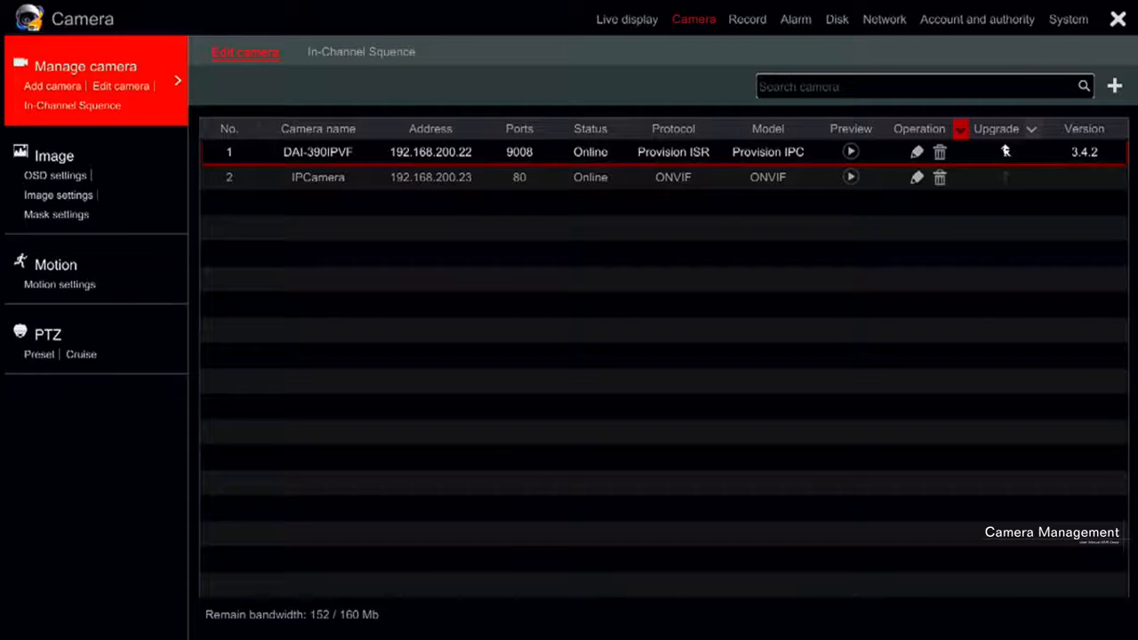
# Try to upgrade the DAI-390IPVF camera's firmware, accepting the camera restart
pyautogui.click(1005, 151)
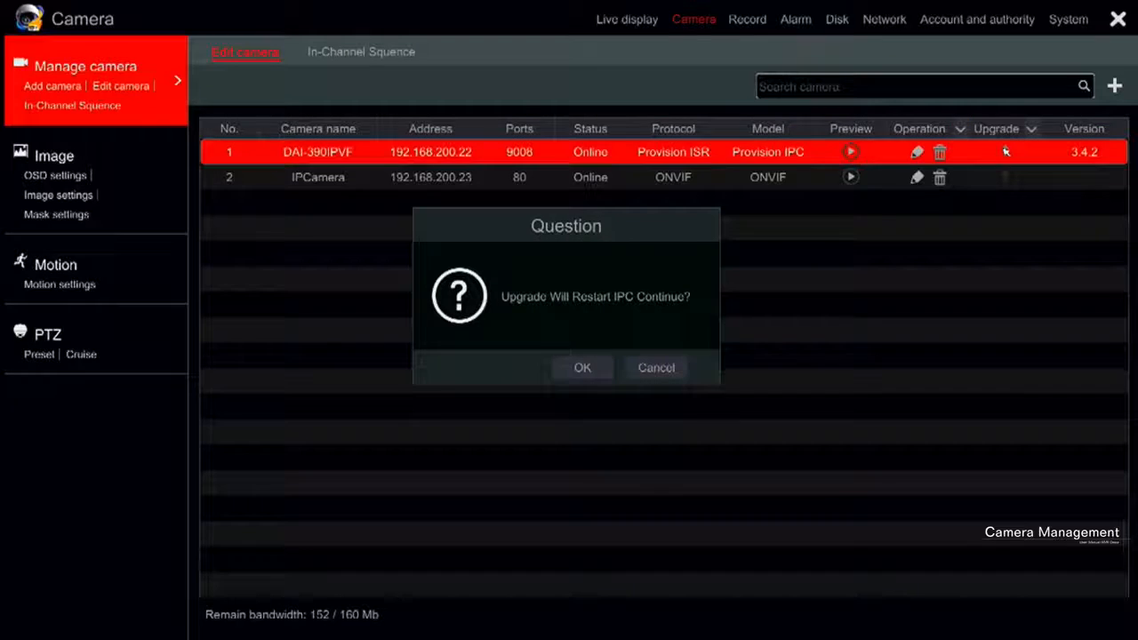
pyautogui.click(604, 372)
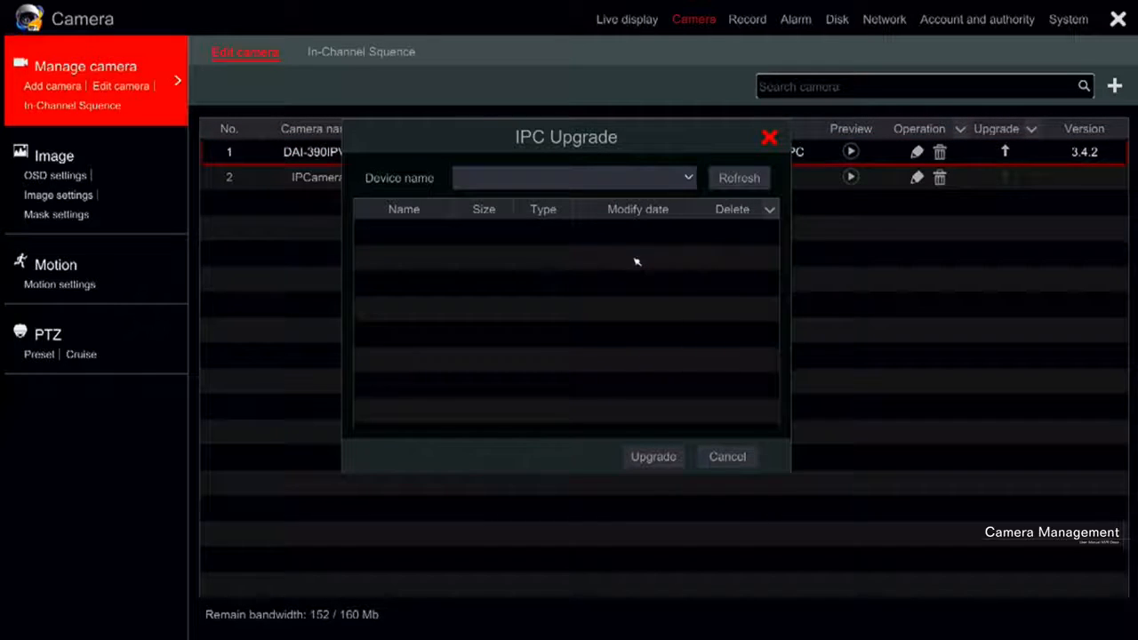
pyautogui.click(657, 459)
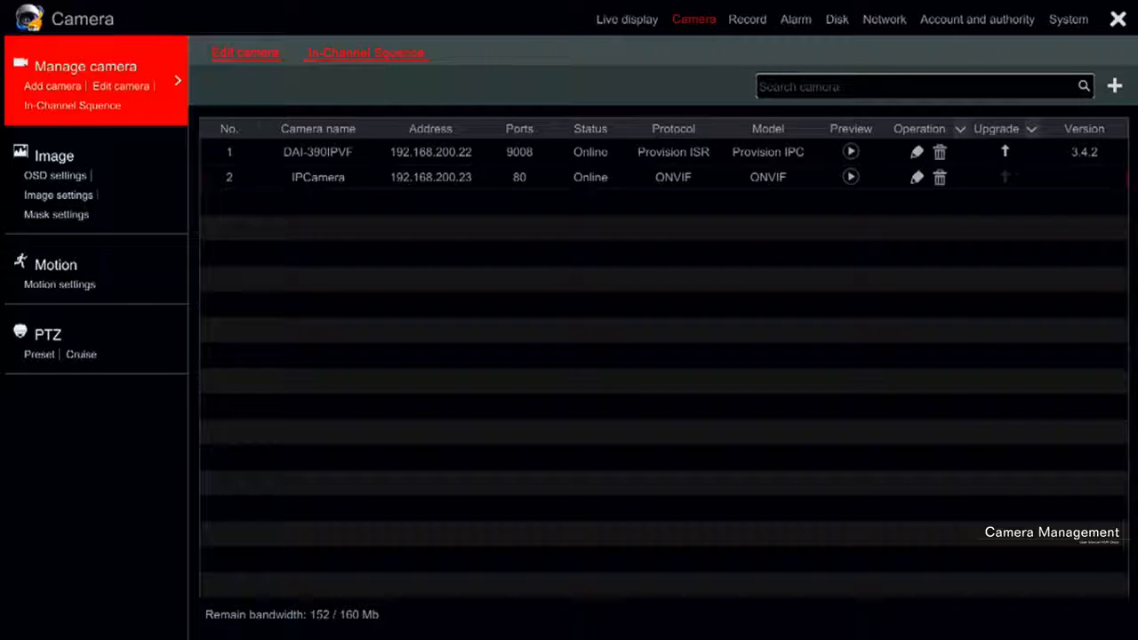
# Try to add an unnamed in-channel sequence group containing the DAI-390IPVF and IPCamera cameras
pyautogui.click(366, 53)
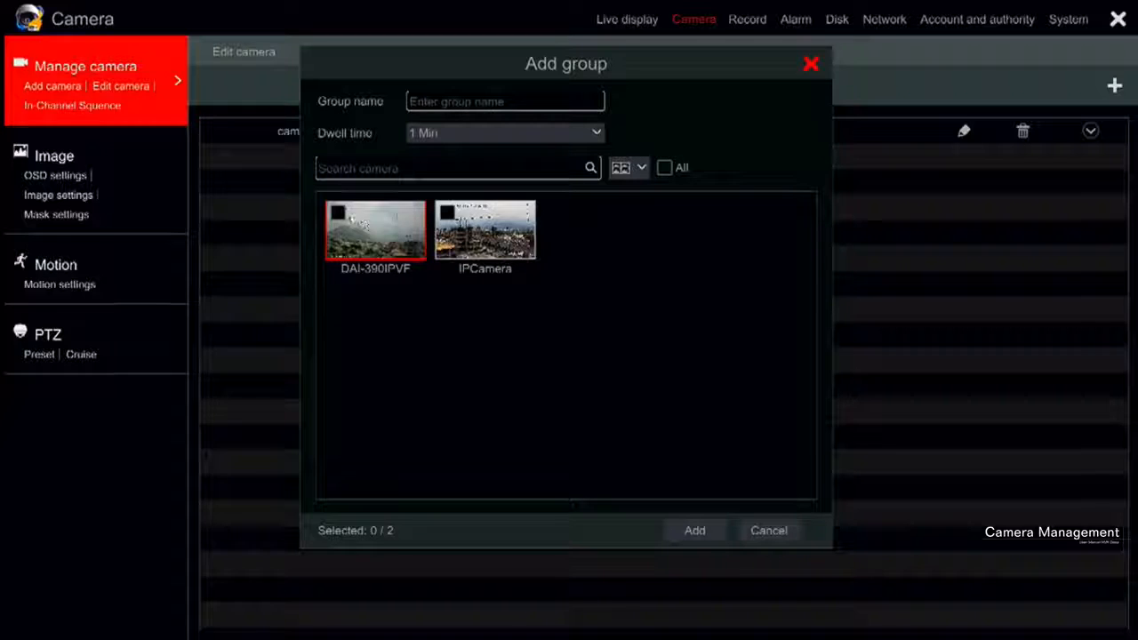
pyautogui.click(338, 212)
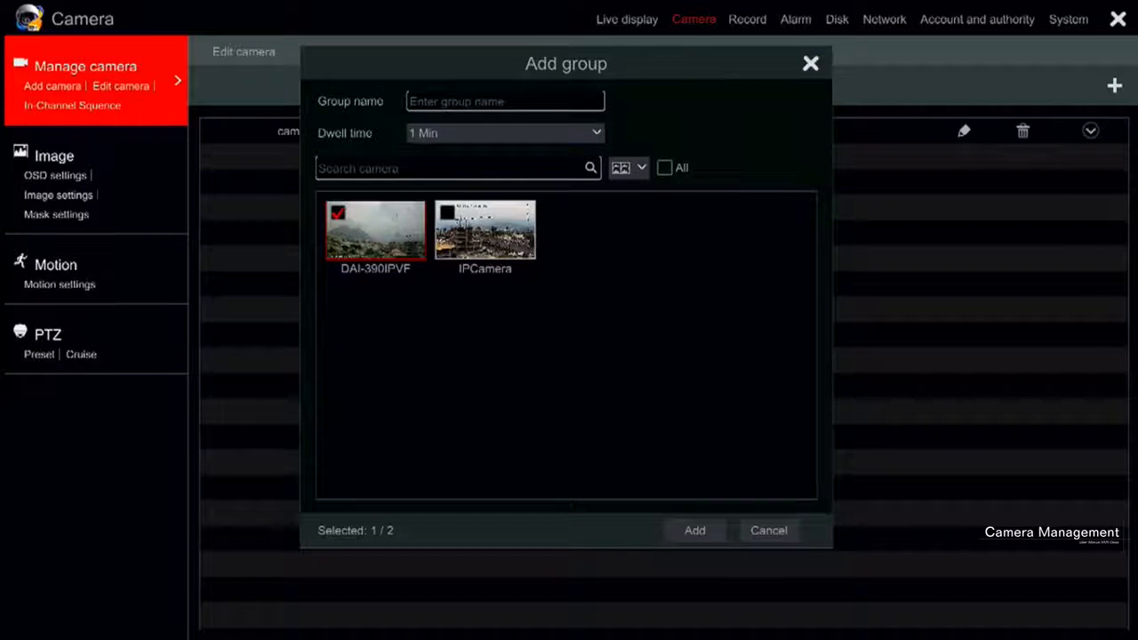
pyautogui.click(447, 213)
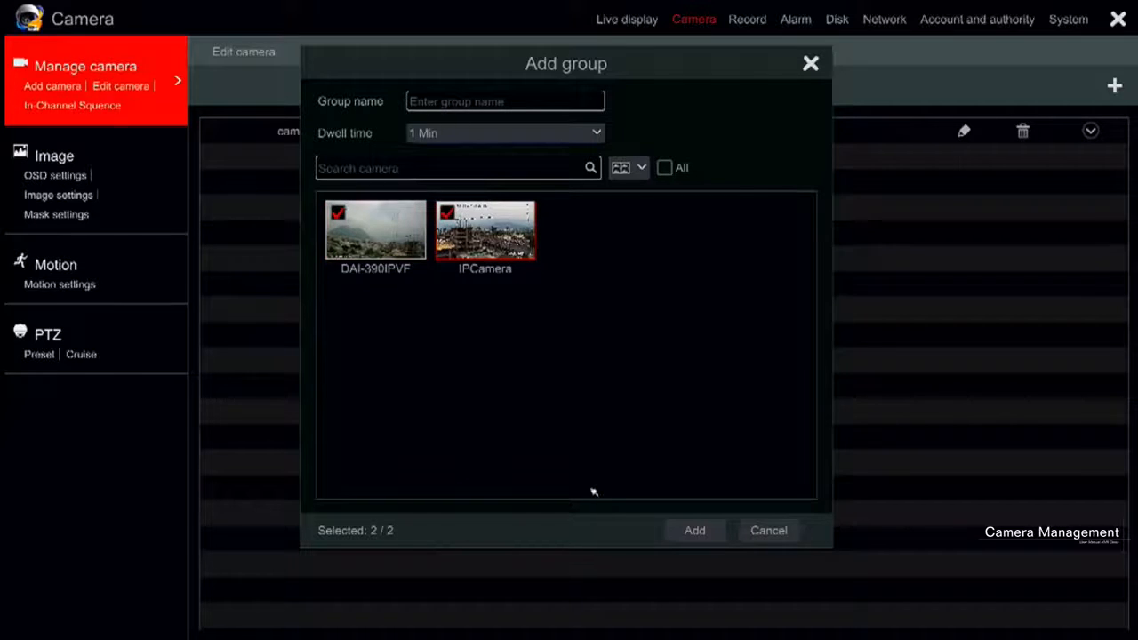
pyautogui.click(695, 530)
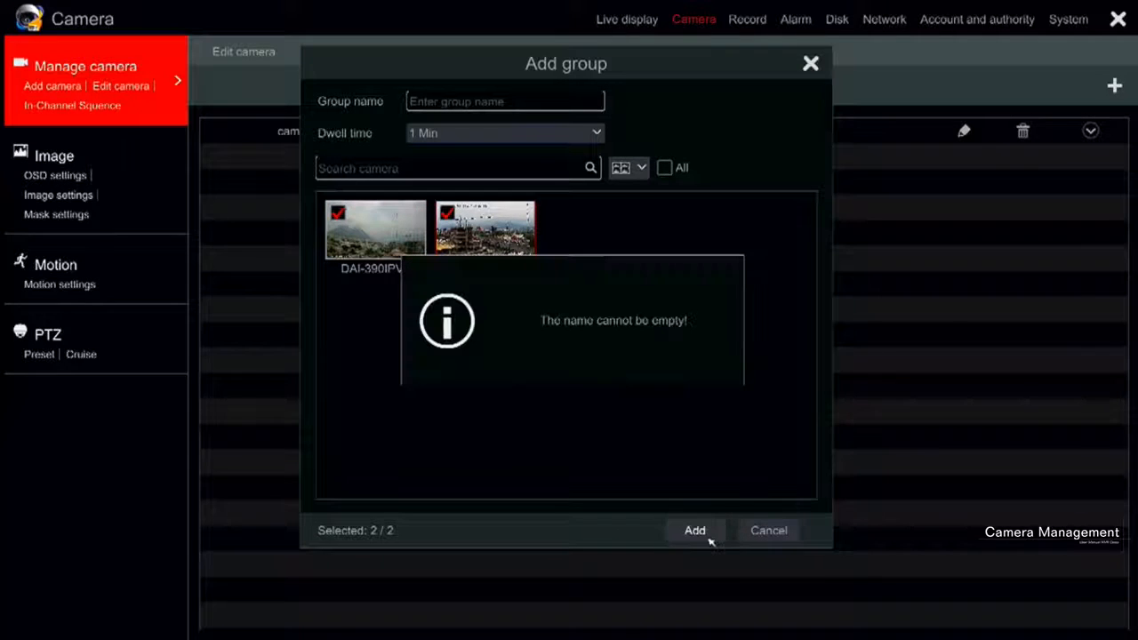
pyautogui.click(769, 531)
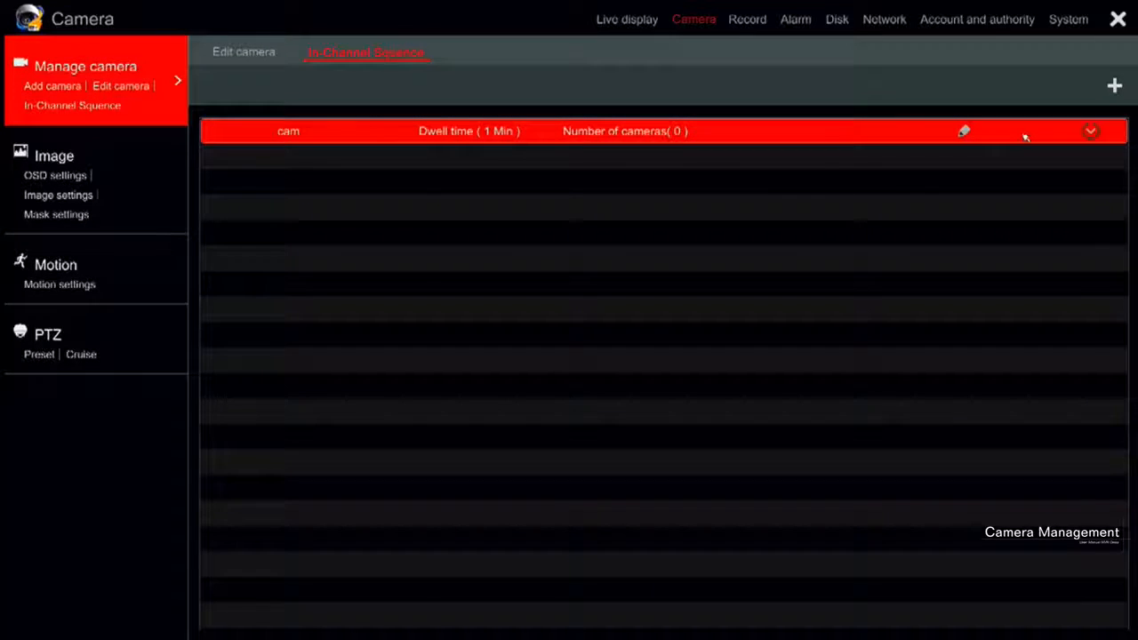
# Review the group name and dwell time of the existing cam sequence group and accept them
pyautogui.click(961, 134)
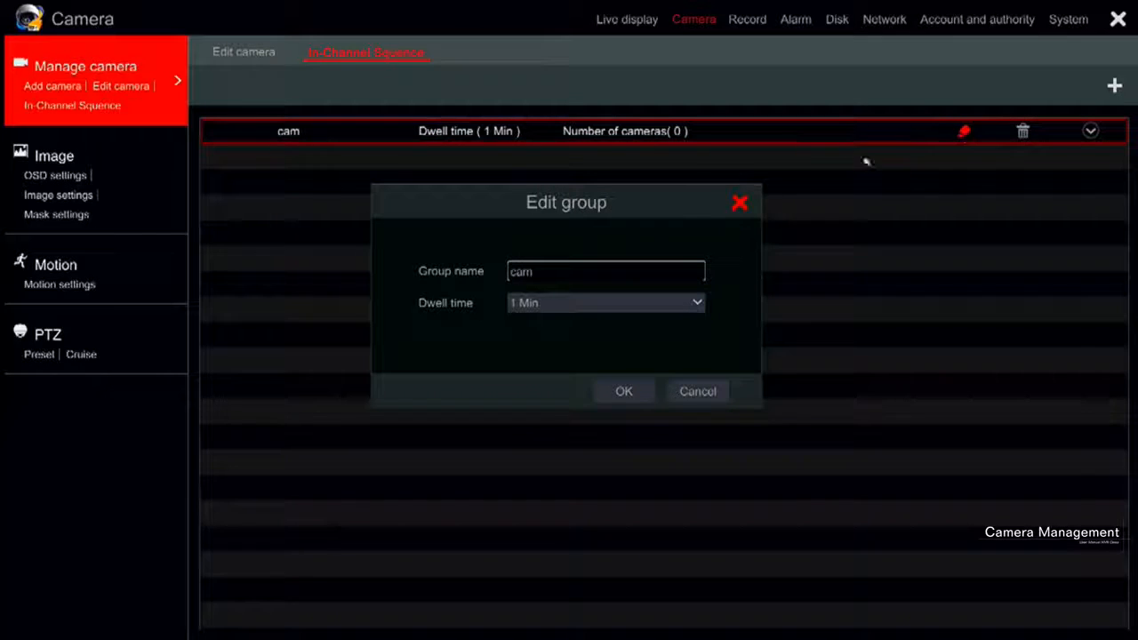
pyautogui.click(642, 392)
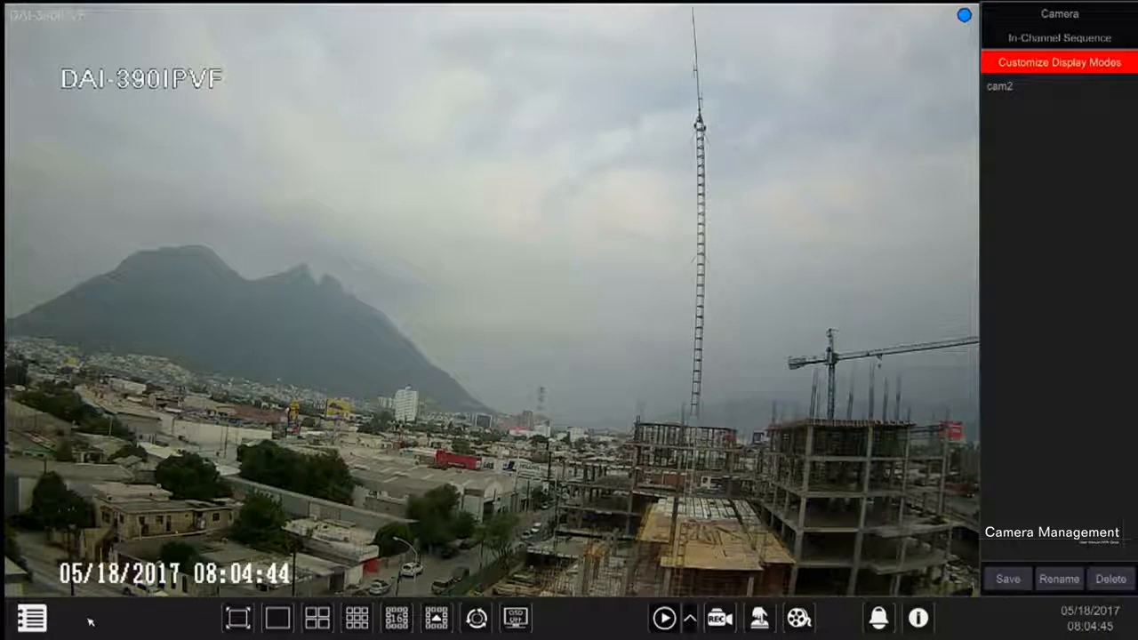
# Open the OSD settings from the live view and move the DAI-390IPVF name overlay slightly down and its time overlay slightly up
pyautogui.click(32, 619)
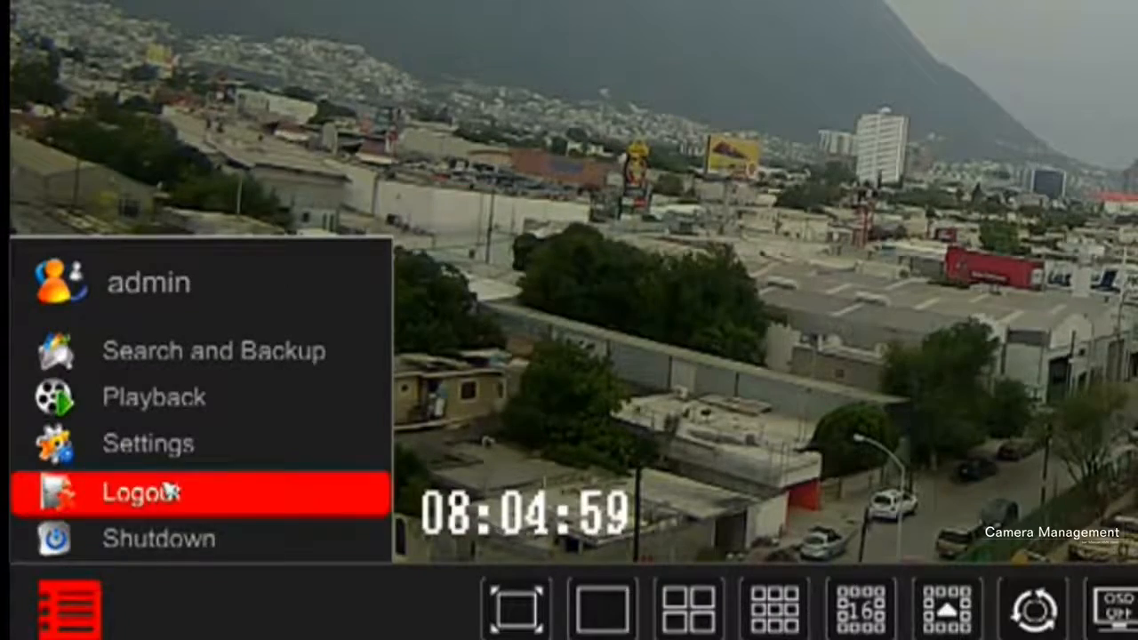
pyautogui.click(147, 443)
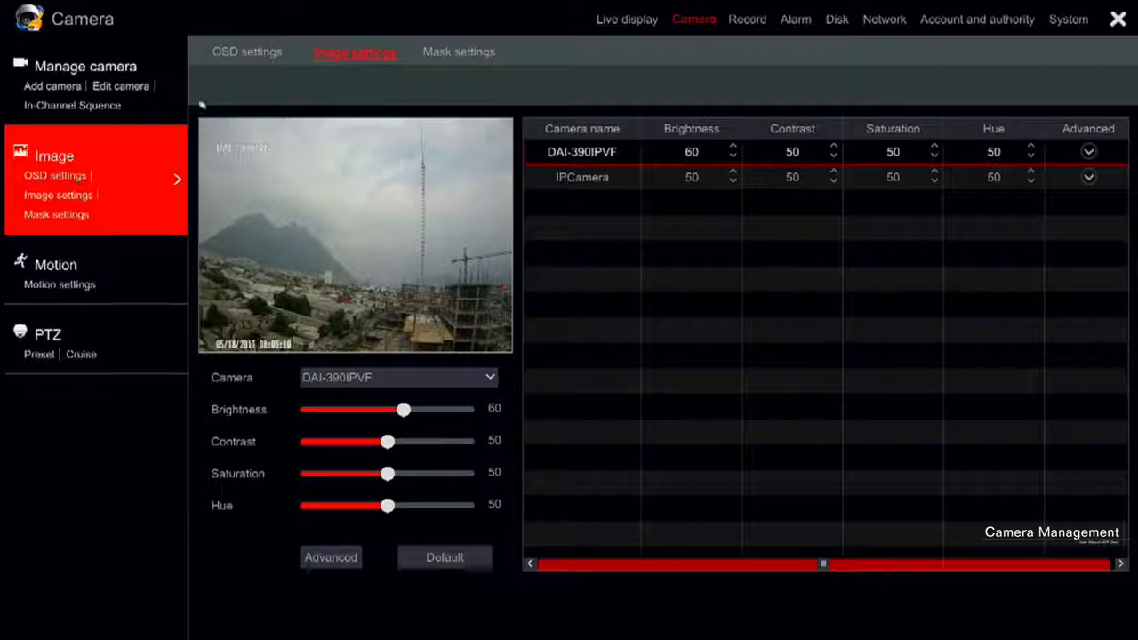
pyautogui.click(43, 180)
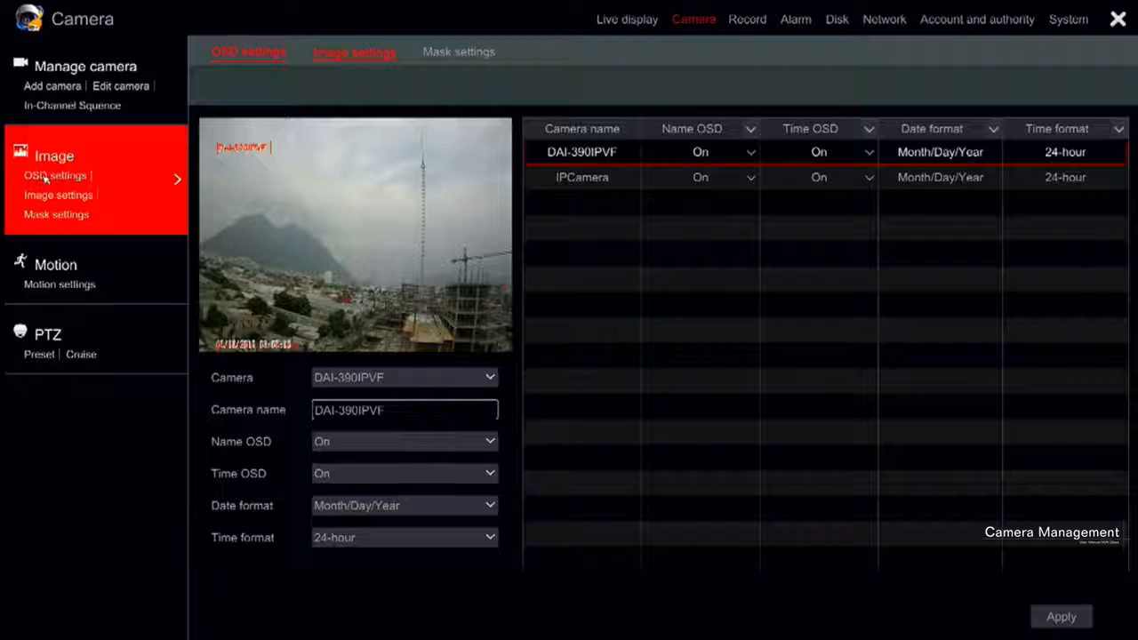
pyautogui.moveTo(266, 149); pyautogui.dragTo(269, 168)
pyautogui.moveTo(261, 344); pyautogui.dragTo(266, 317)
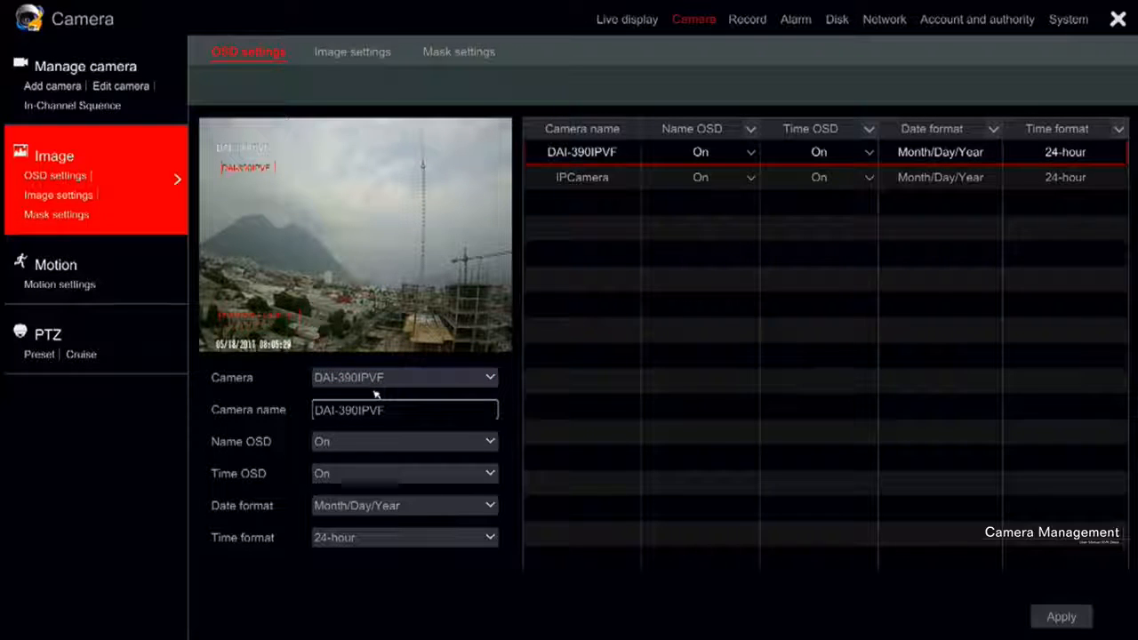
# Switch the OSD settings to IPCamera and back to DAI-390IPVF, and move its name and time overlays further inward on the image
pyautogui.click(371, 396)
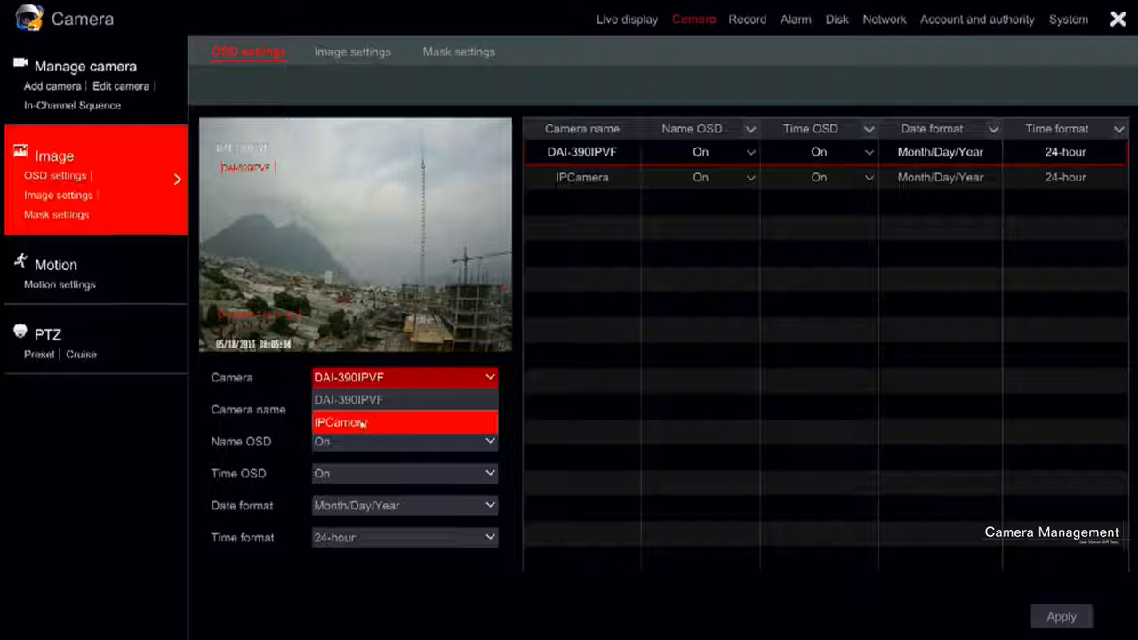
pyautogui.click(360, 422)
pyautogui.click(396, 377)
pyautogui.click(367, 397)
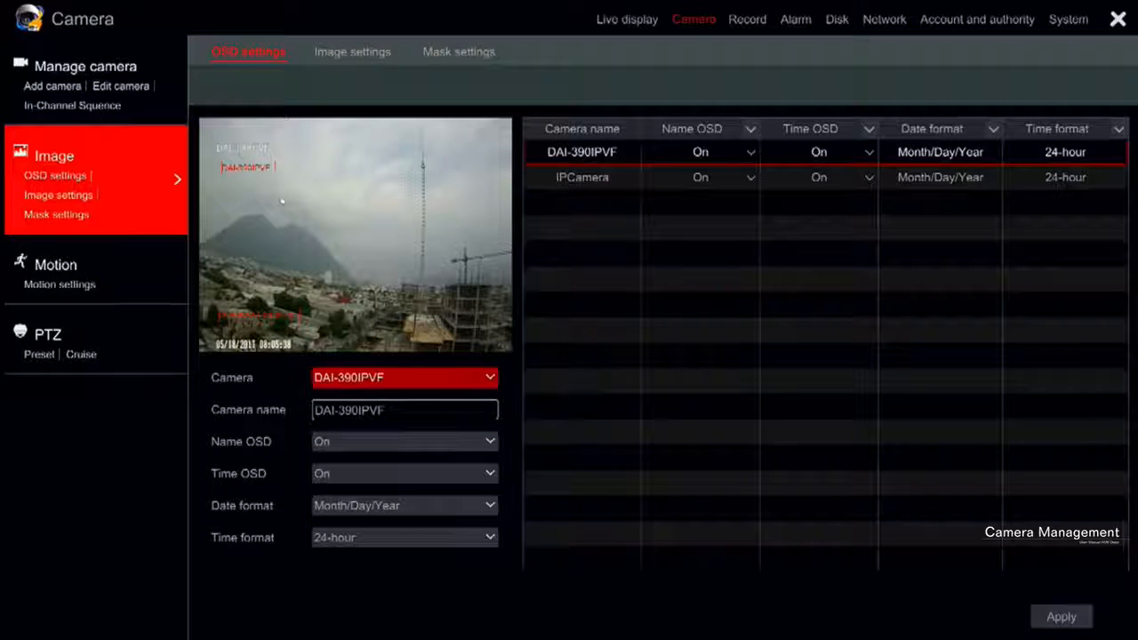
pyautogui.moveTo(258, 176); pyautogui.dragTo(284, 177)
pyautogui.moveTo(283, 315); pyautogui.dragTo(311, 275)
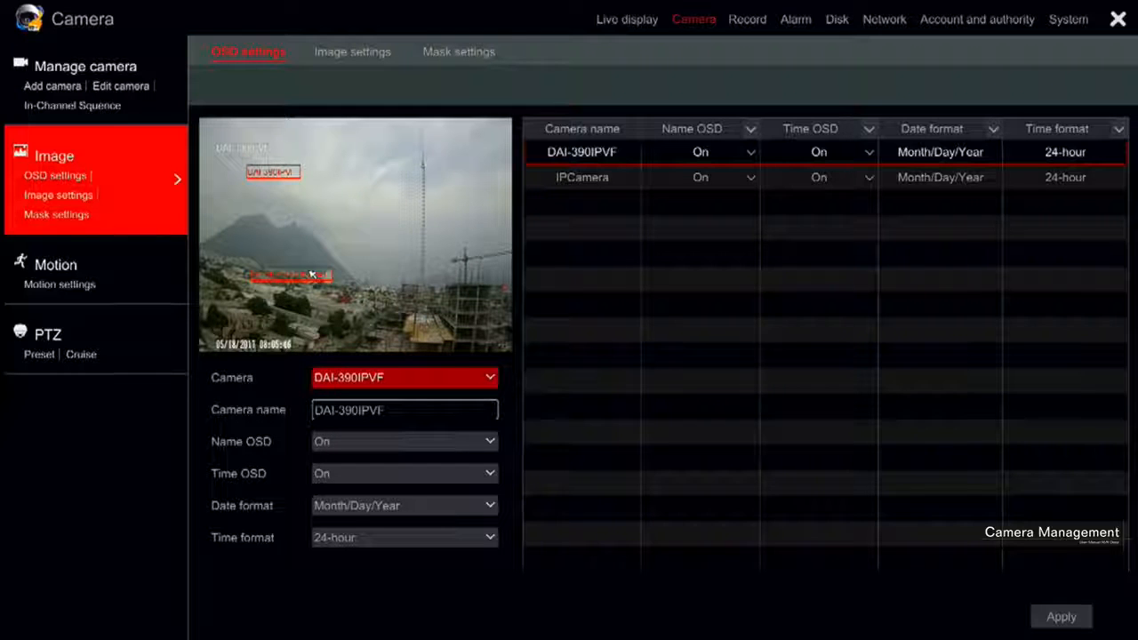
# Set the Name OSD of IPCamera to Off and apply the OSD settings
pyautogui.click(747, 152)
pyautogui.click(736, 176)
pyautogui.click(745, 178)
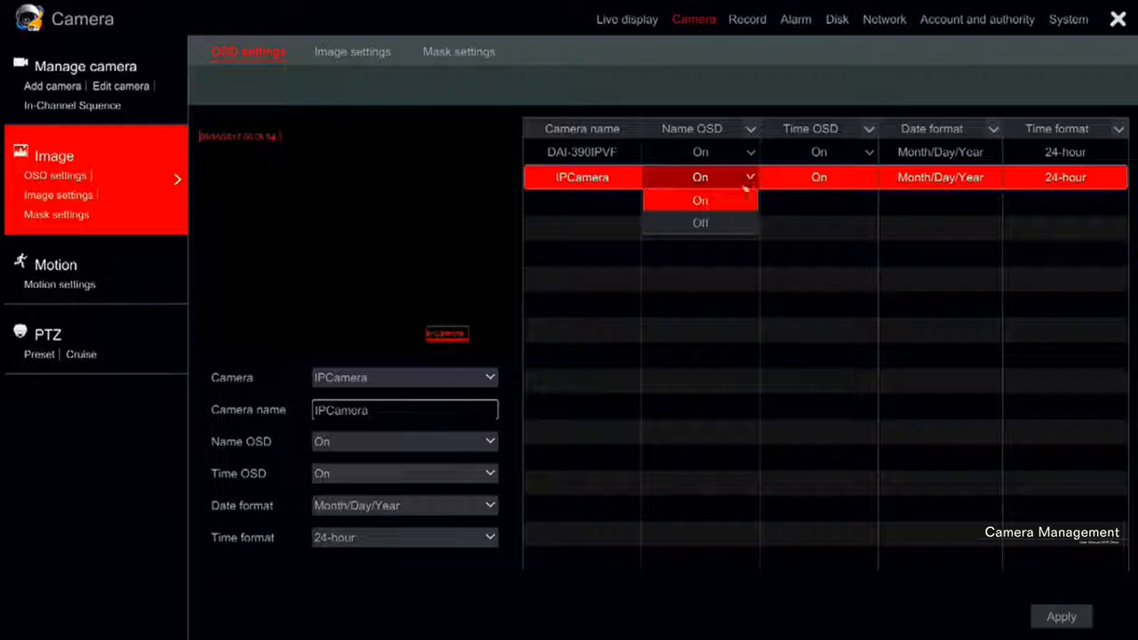
pyautogui.click(720, 221)
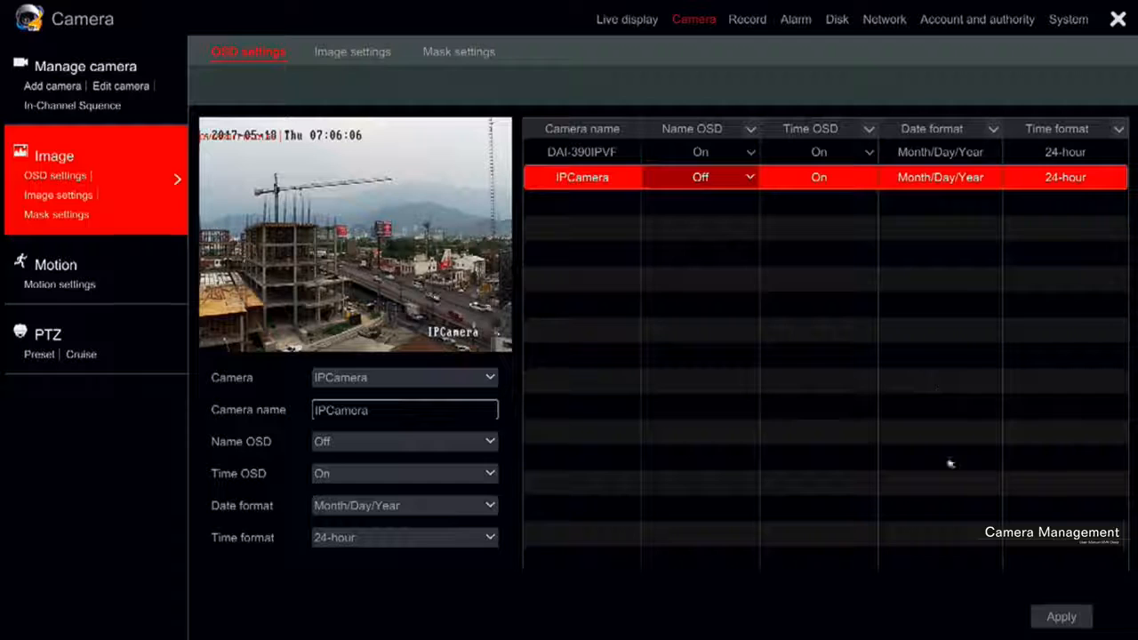
pyautogui.click(1053, 617)
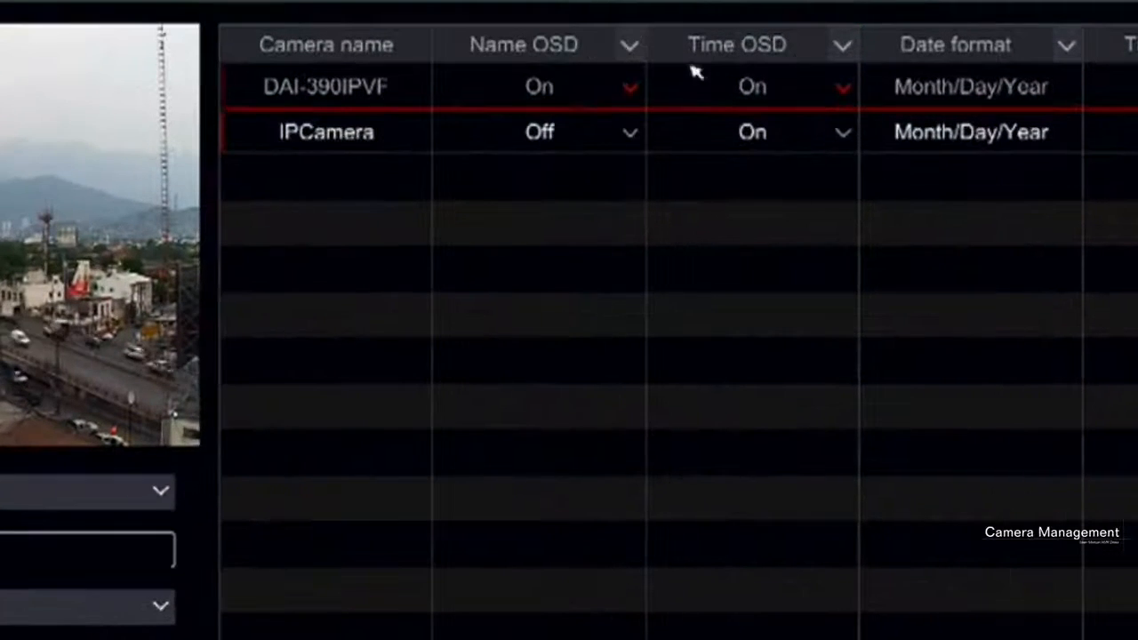
pyautogui.click(752, 132)
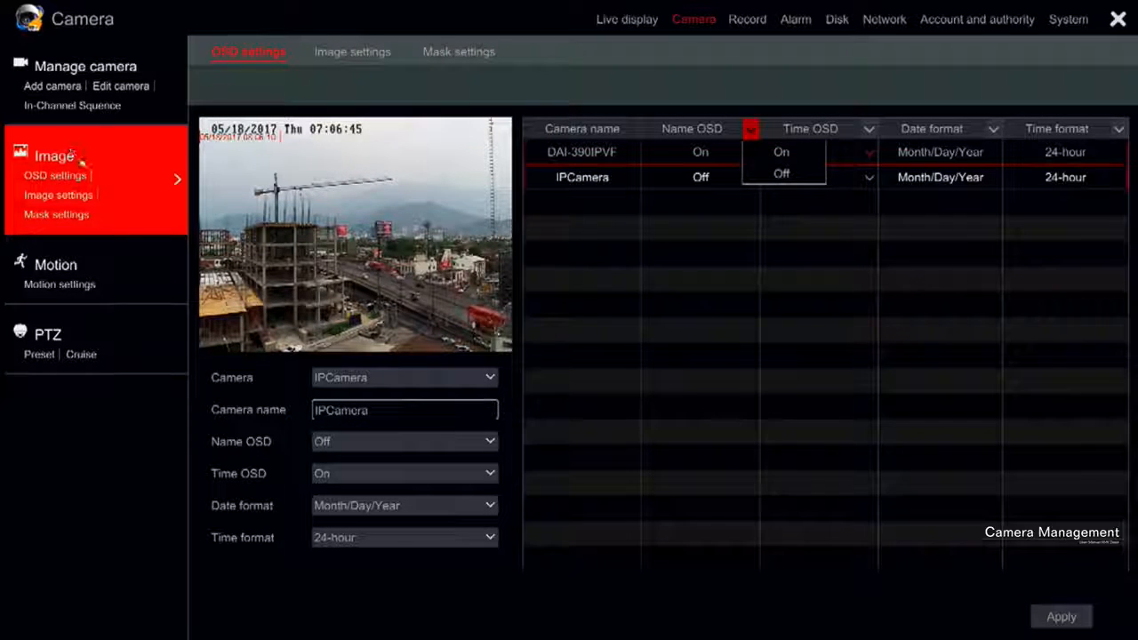
# Review the image settings of DAI-390IPVF, including its camera selection and advanced options
pyautogui.click(69, 196)
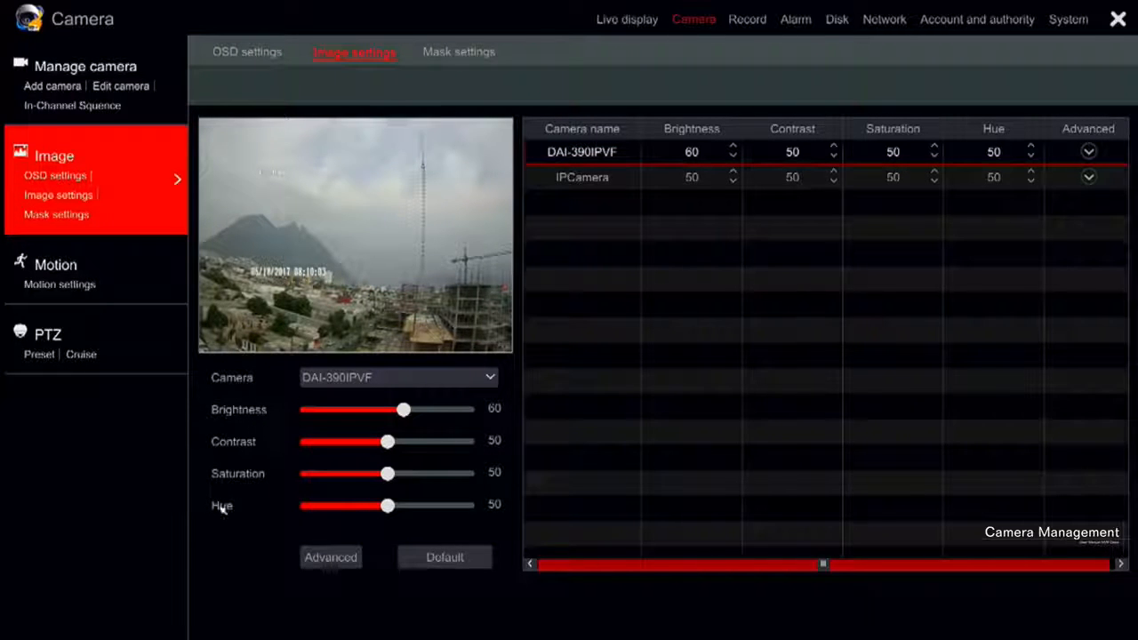
pyautogui.click(339, 378)
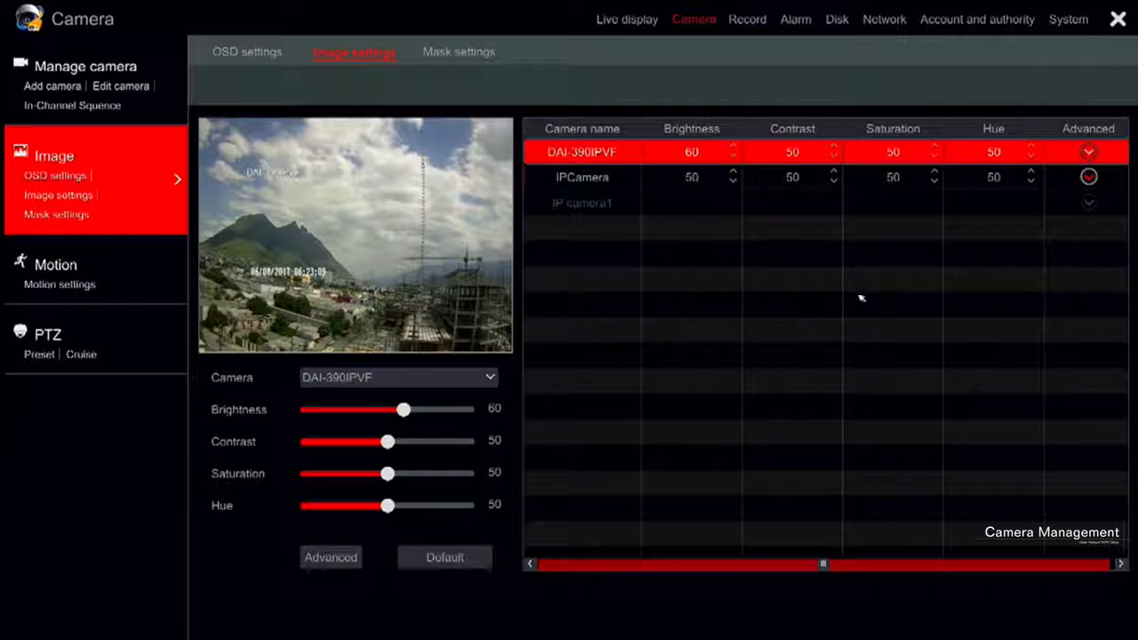
pyautogui.click(1088, 152)
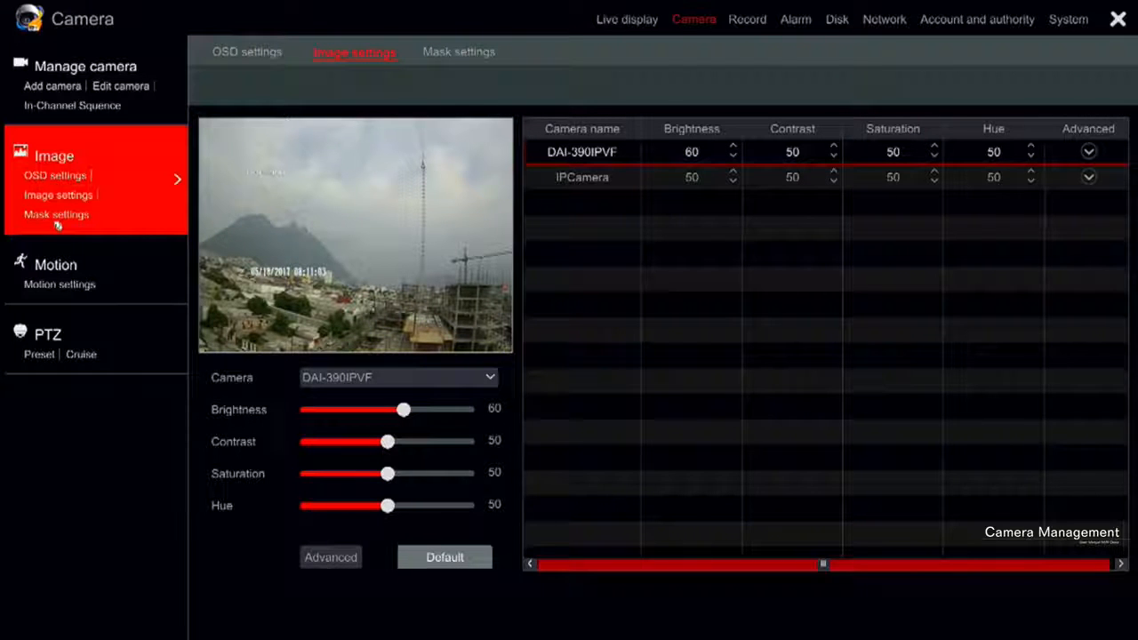
# Draw a rectangular privacy mask over the middle of the DAI-390IPVF image in the mask settings, and delete it
pyautogui.click(56, 218)
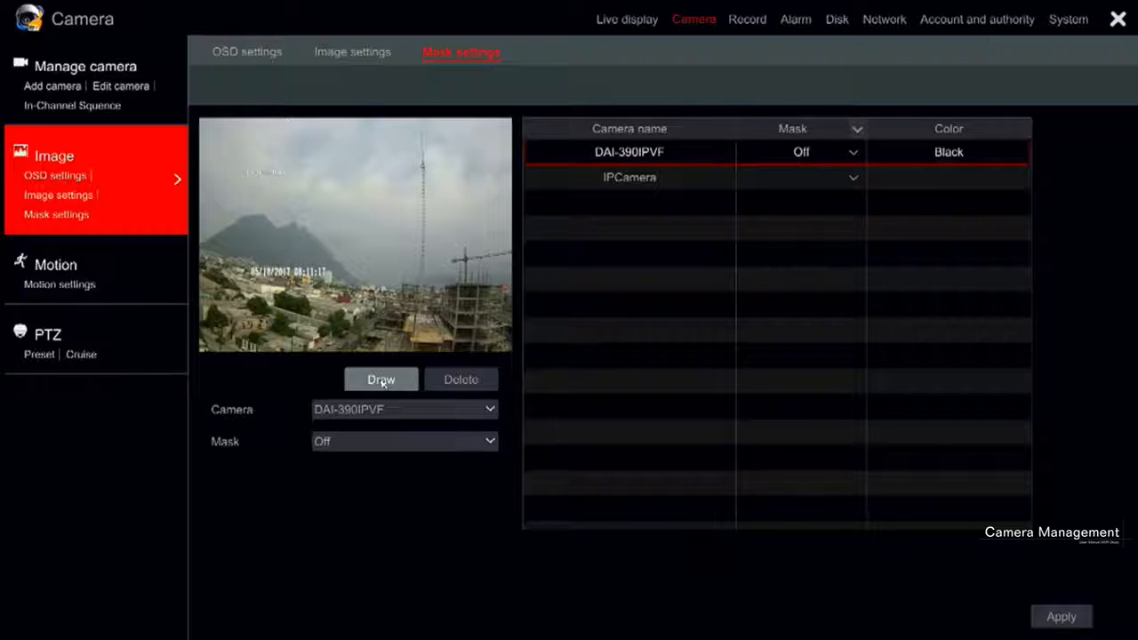
pyautogui.click(378, 409)
pyautogui.click(371, 431)
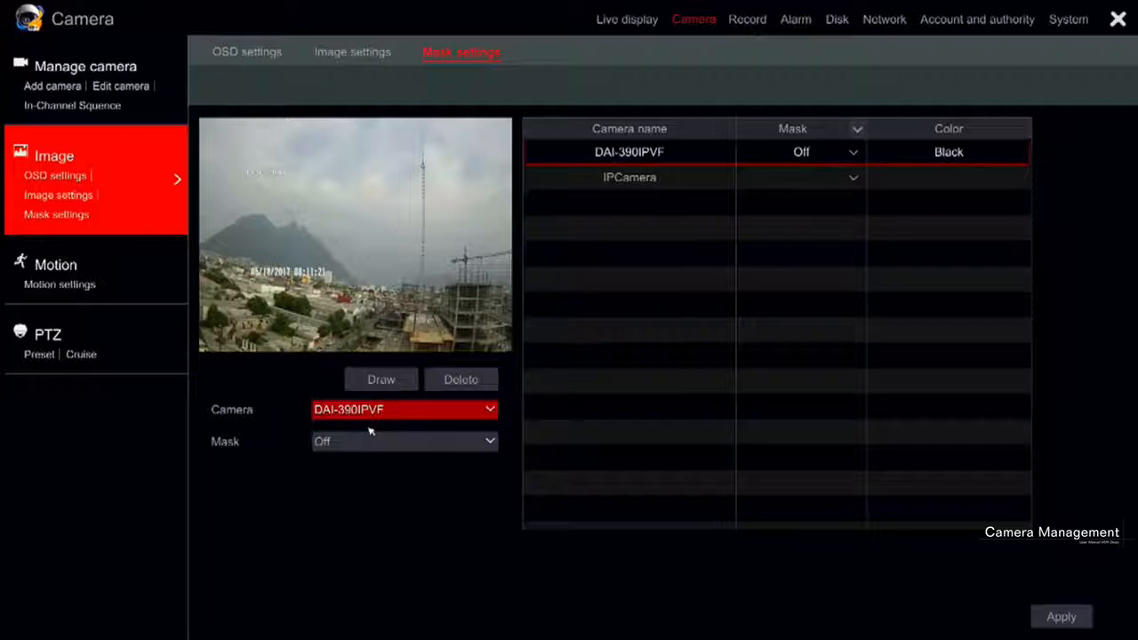
pyautogui.click(368, 381)
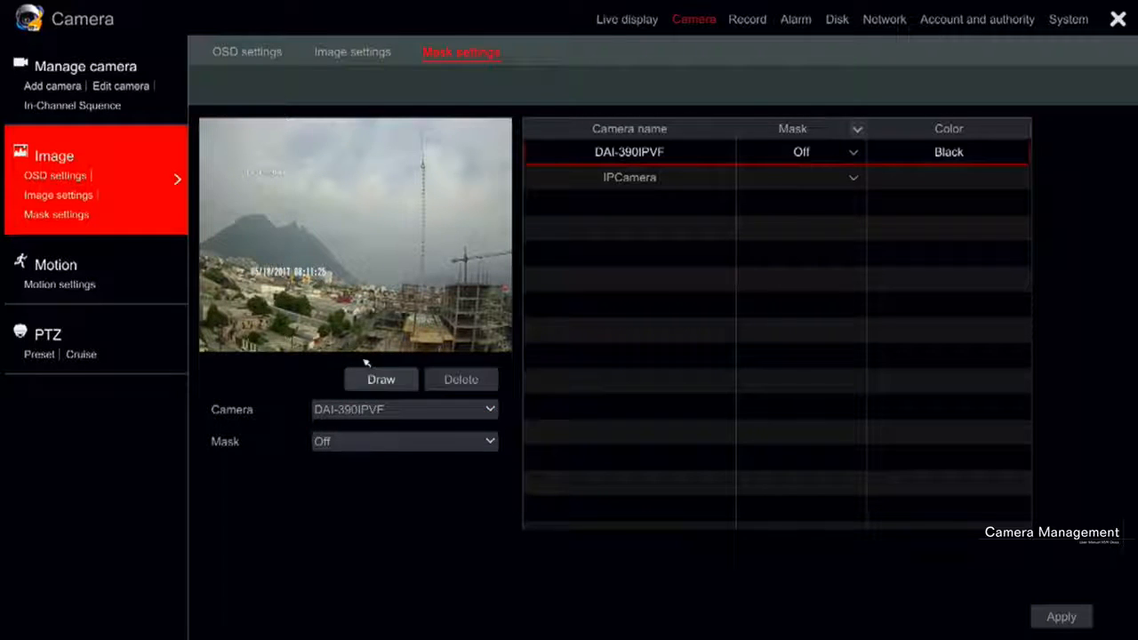
pyautogui.moveTo(328, 187); pyautogui.dragTo(436, 312)
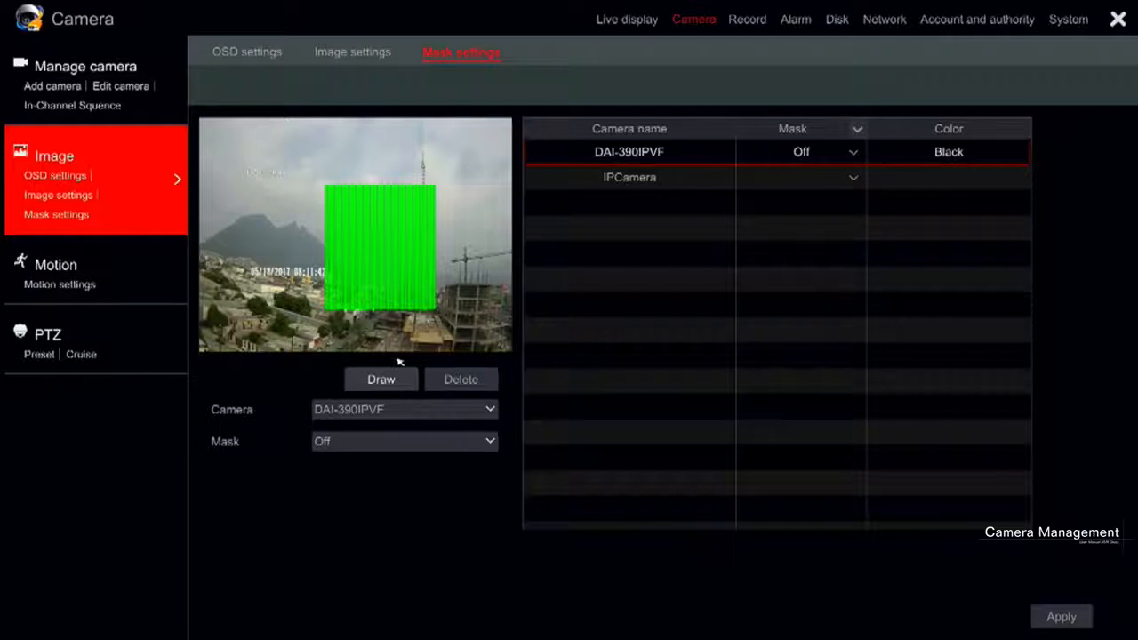
pyautogui.click(447, 381)
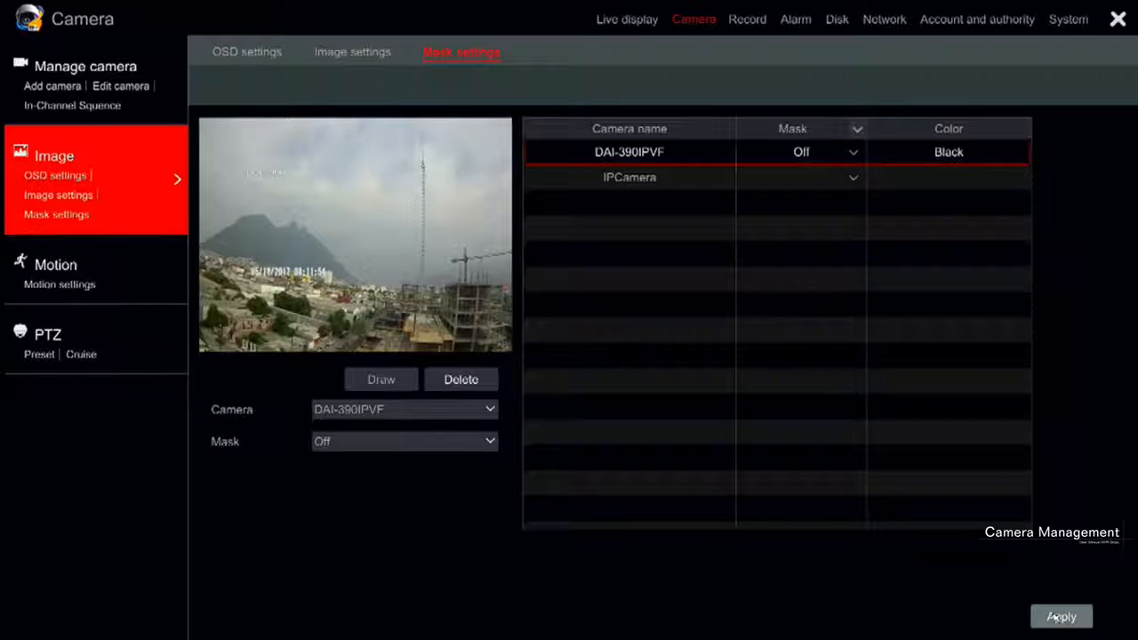
# Turn on motion detection for DAI-390IPVF with sensitivity 8 and a duration of 10 Secs
pyautogui.click(53, 265)
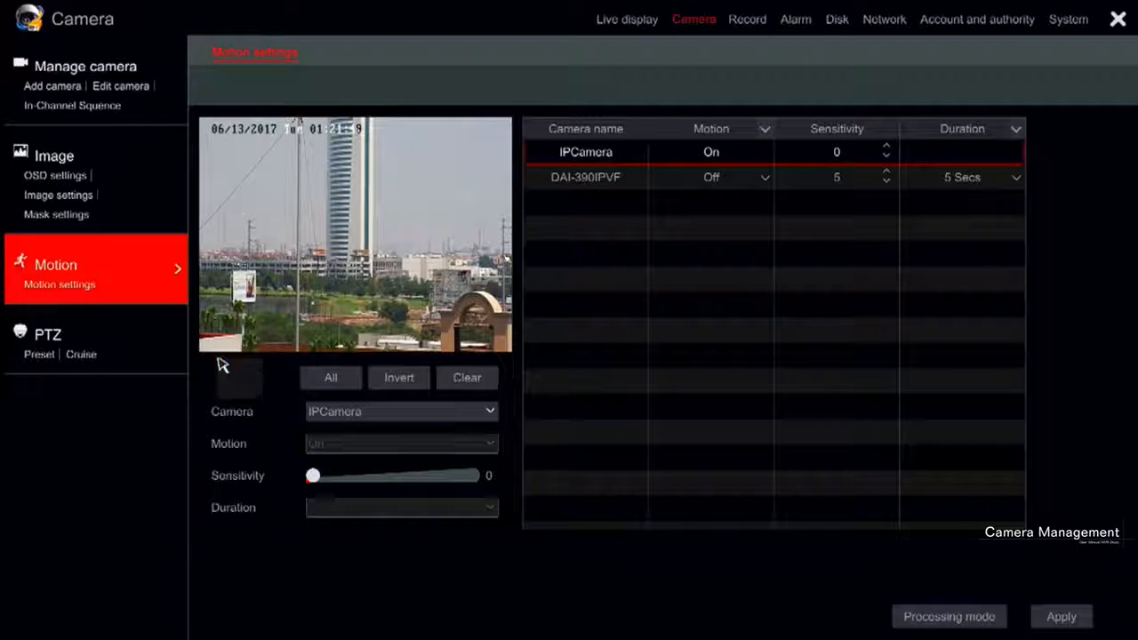
pyautogui.click(578, 178)
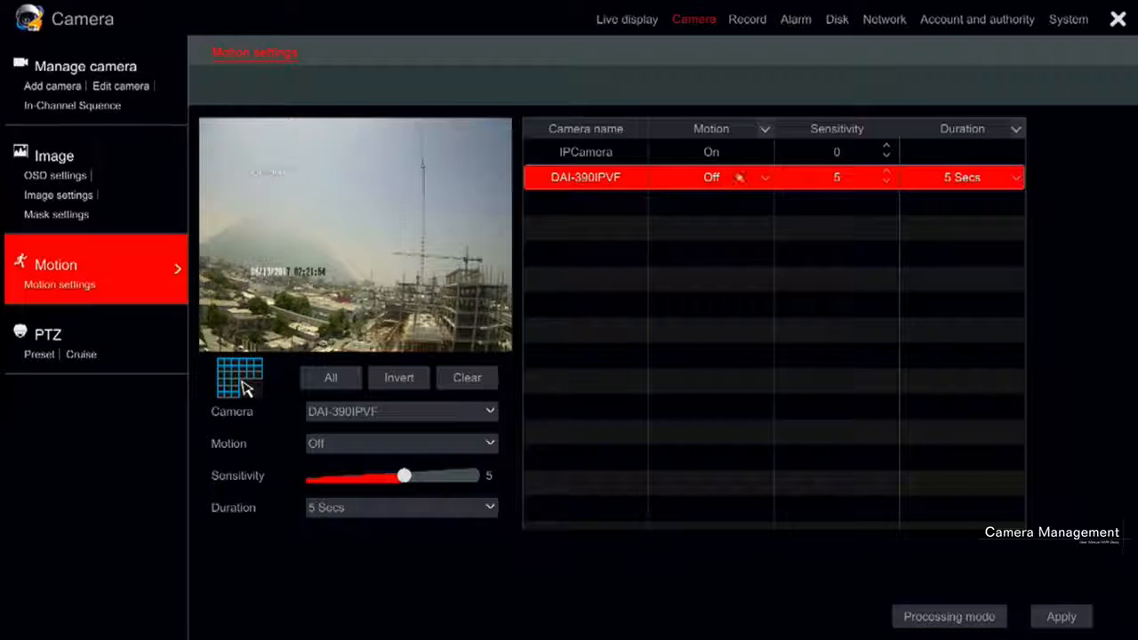
pyautogui.click(725, 179)
pyautogui.click(737, 202)
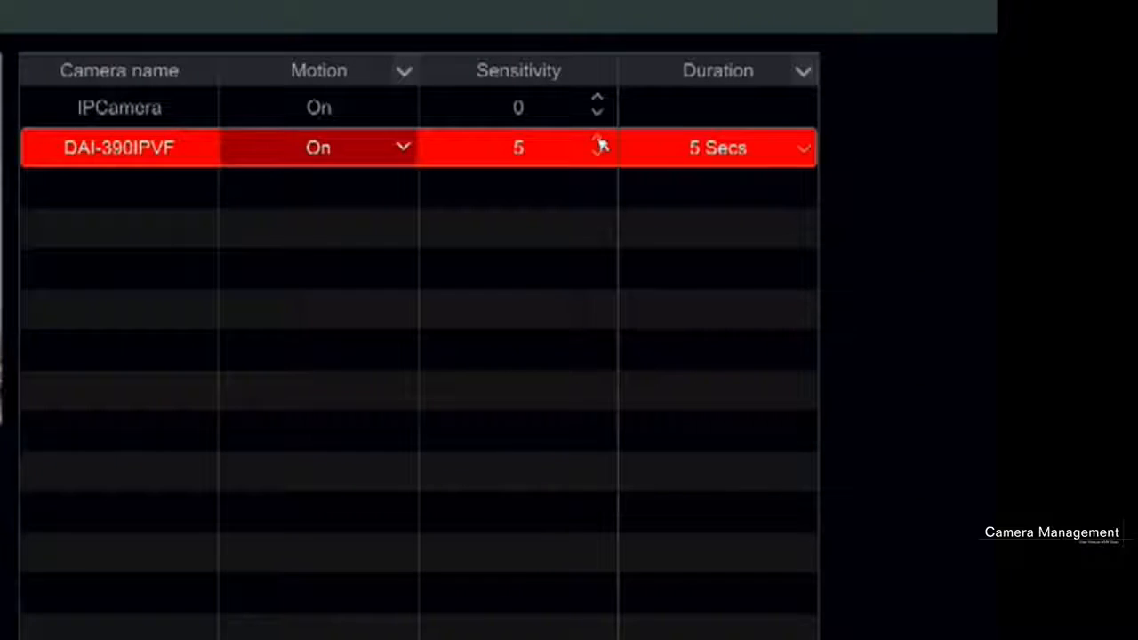
pyautogui.click(811, 144)
pyautogui.click(600, 140)
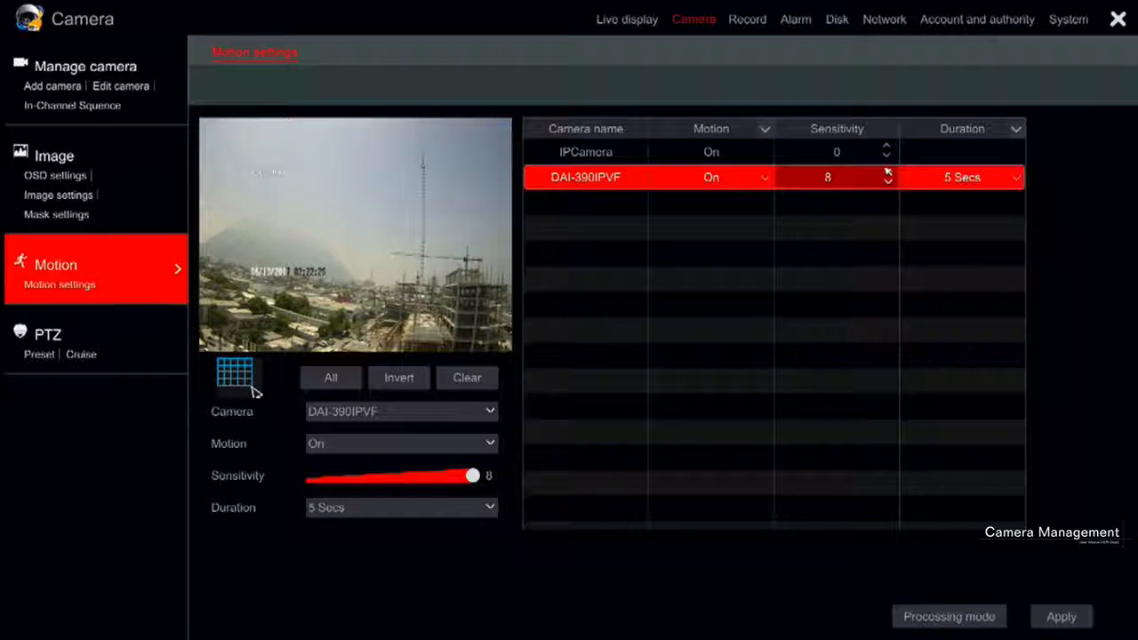
pyautogui.click(1016, 179)
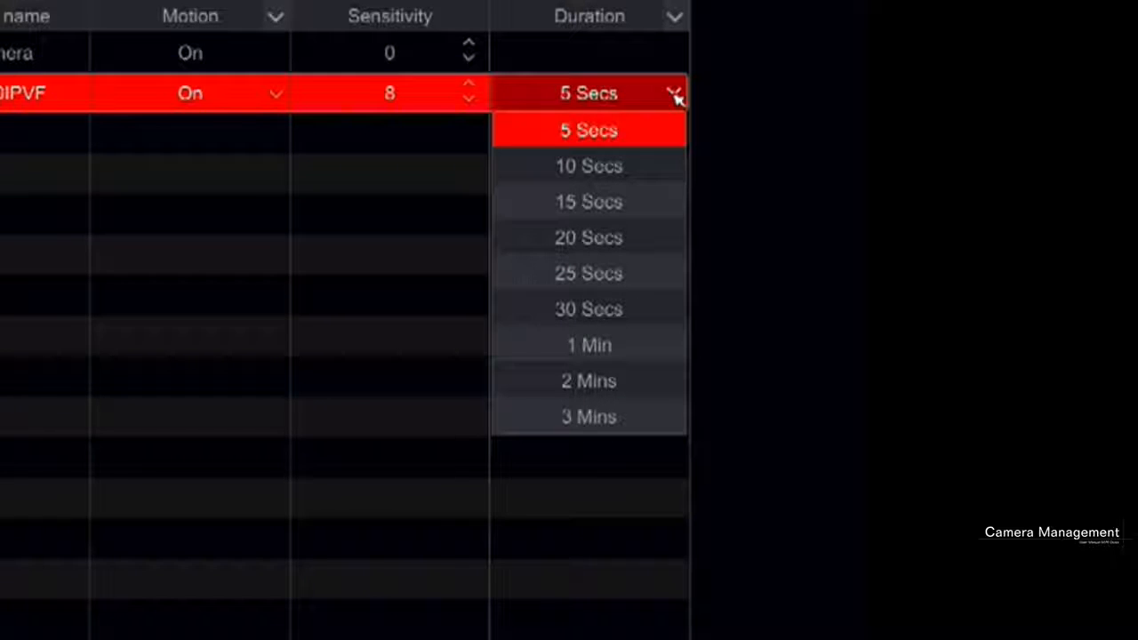
pyautogui.click(652, 178)
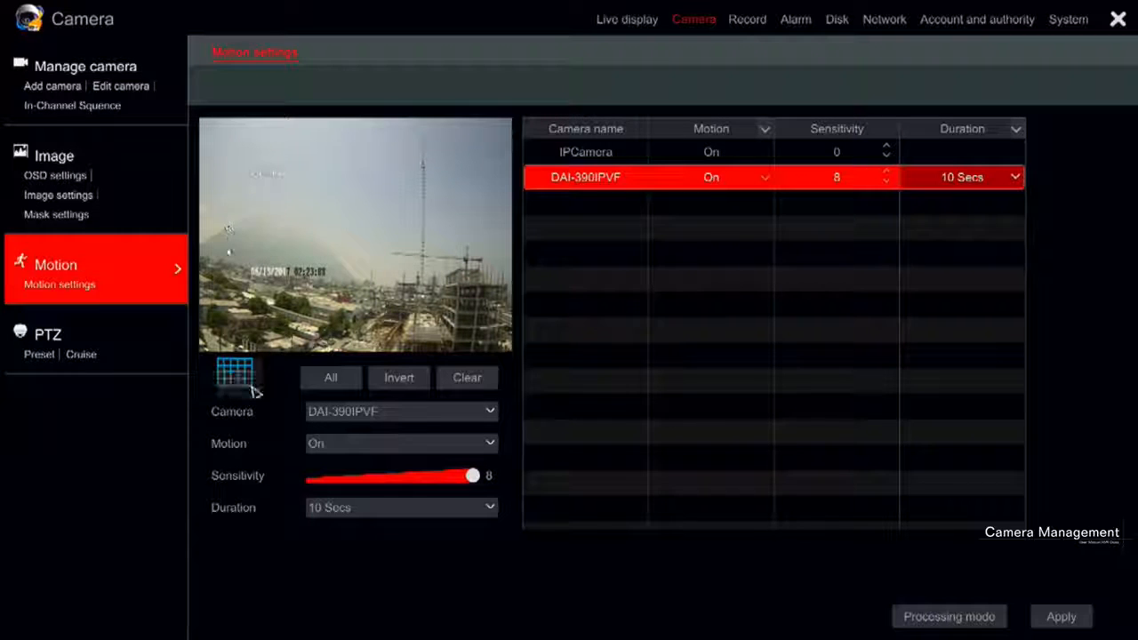
# Mark motion detection areas on the DAI-390IPVF image across its lower part and over the mountain at the left
pyautogui.moveTo(203, 252); pyautogui.dragTo(362, 346)
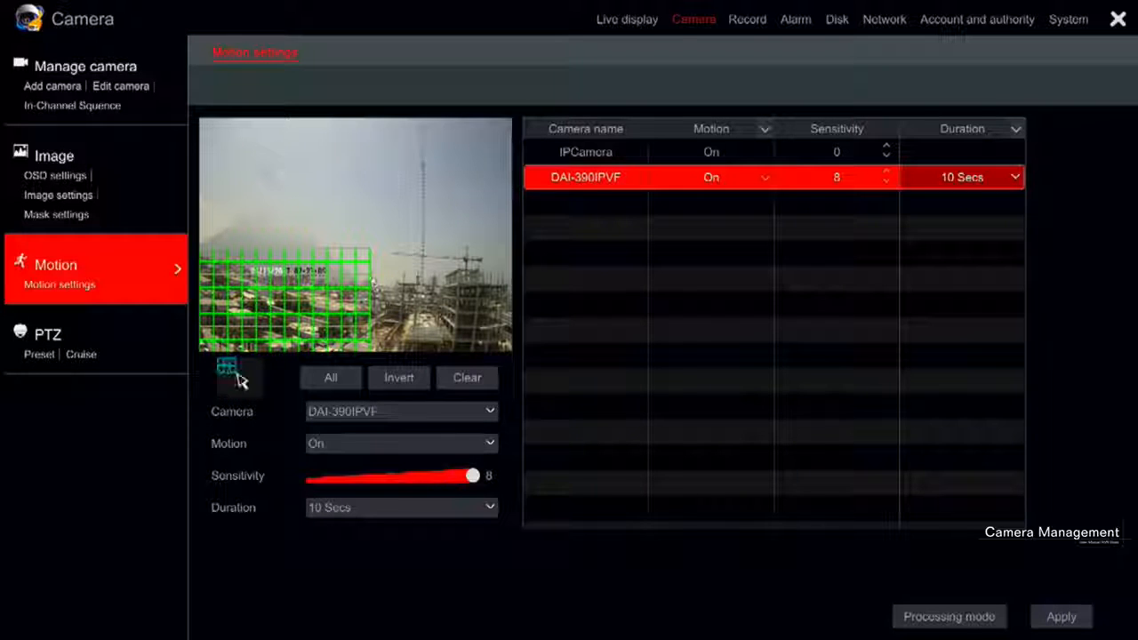
pyautogui.moveTo(372, 282); pyautogui.dragTo(511, 349)
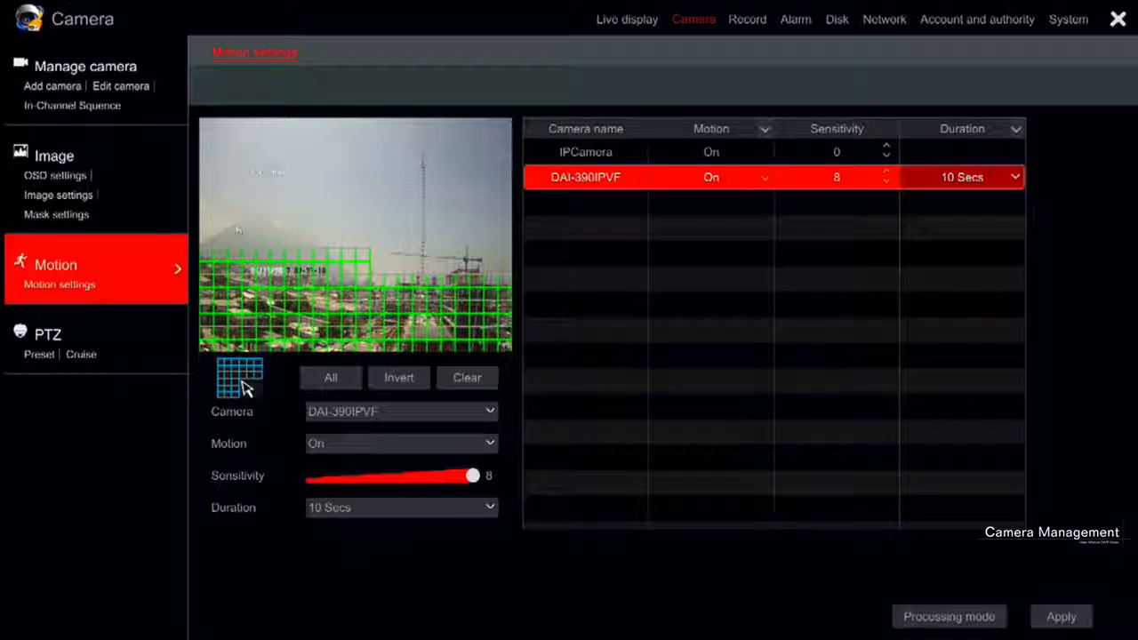
pyautogui.moveTo(206, 201); pyautogui.dragTo(316, 237)
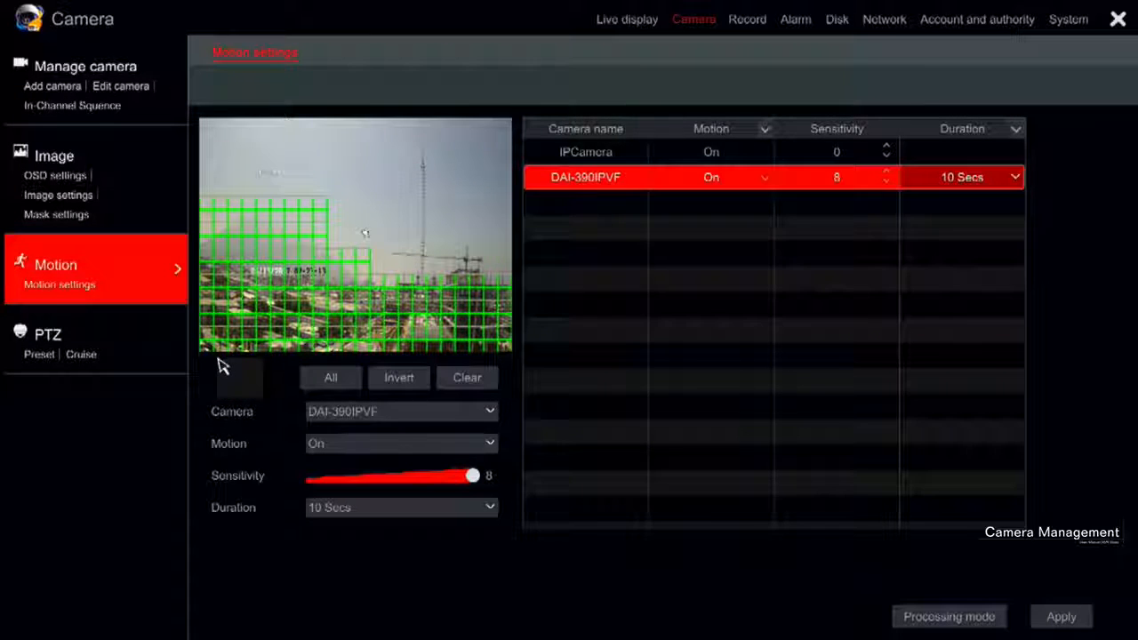
# Erase the motion detection cells over the upper mountain and over the building at the lower right of the DAI-390IPVF image
pyautogui.moveTo(218, 360); pyautogui.dragTo(261, 395)
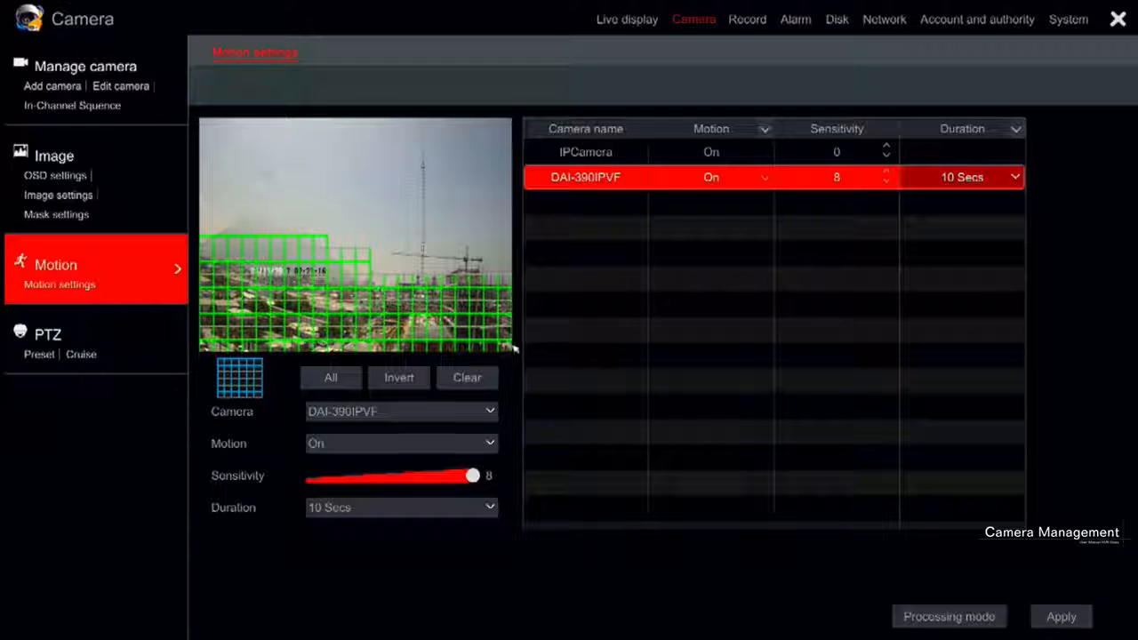
pyautogui.moveTo(505, 345)
pyautogui.mouseDown()
pyautogui.moveTo(428, 288)
pyautogui.moveTo(423, 270)
pyautogui.mouseUp()
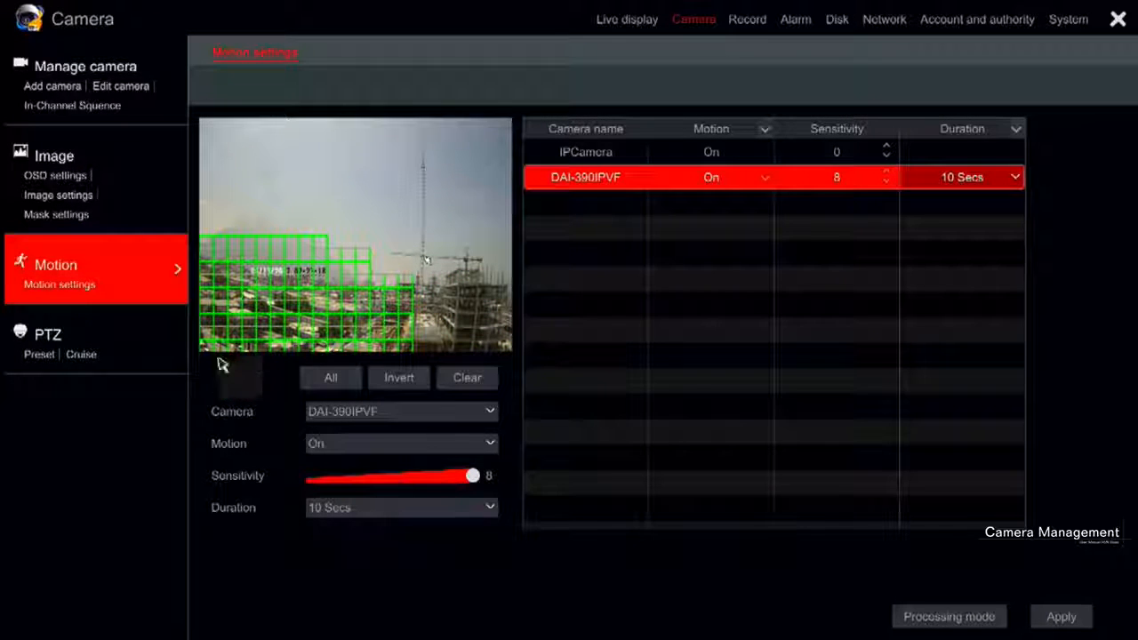
# Mark the whole DAI-390IPVF image for motion detection except a rectangle over the sky, and invert the selection twice
pyautogui.click(331, 376)
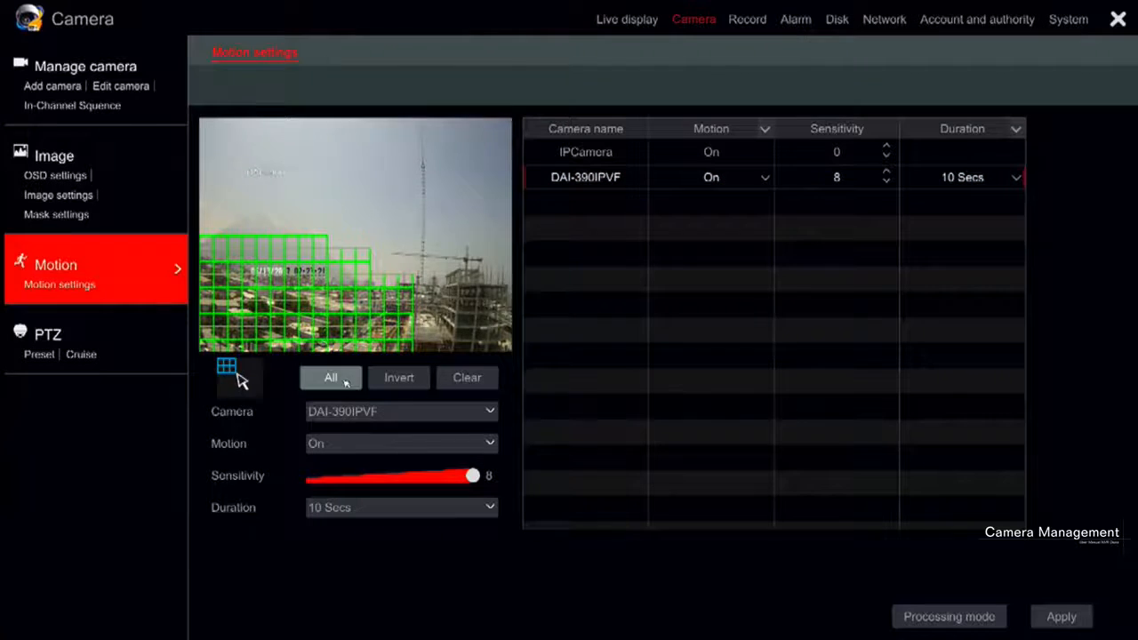
pyautogui.moveTo(494, 255)
pyautogui.mouseDown()
pyautogui.moveTo(407, 240)
pyautogui.moveTo(317, 174)
pyautogui.moveTo(312, 112)
pyautogui.mouseUp()
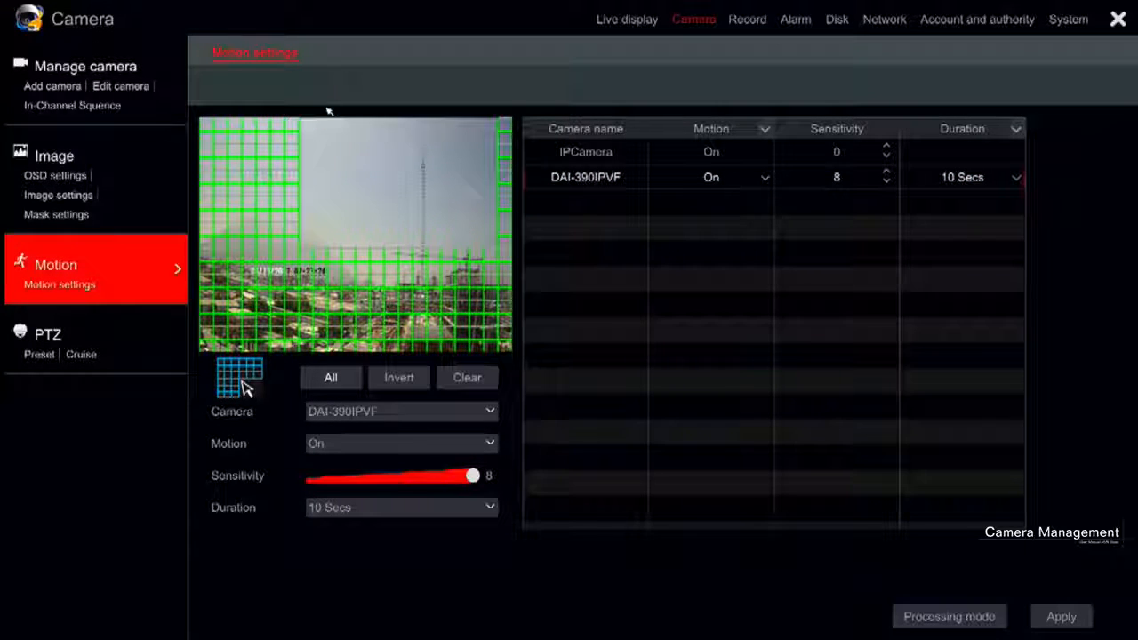
pyautogui.click(397, 378)
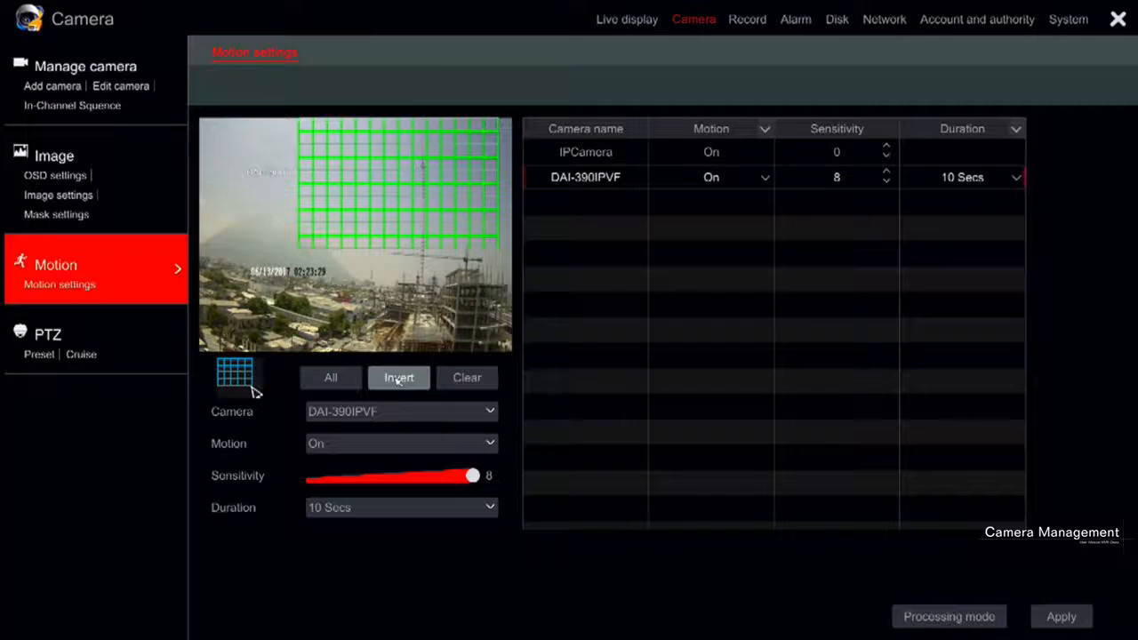
pyautogui.click(398, 381)
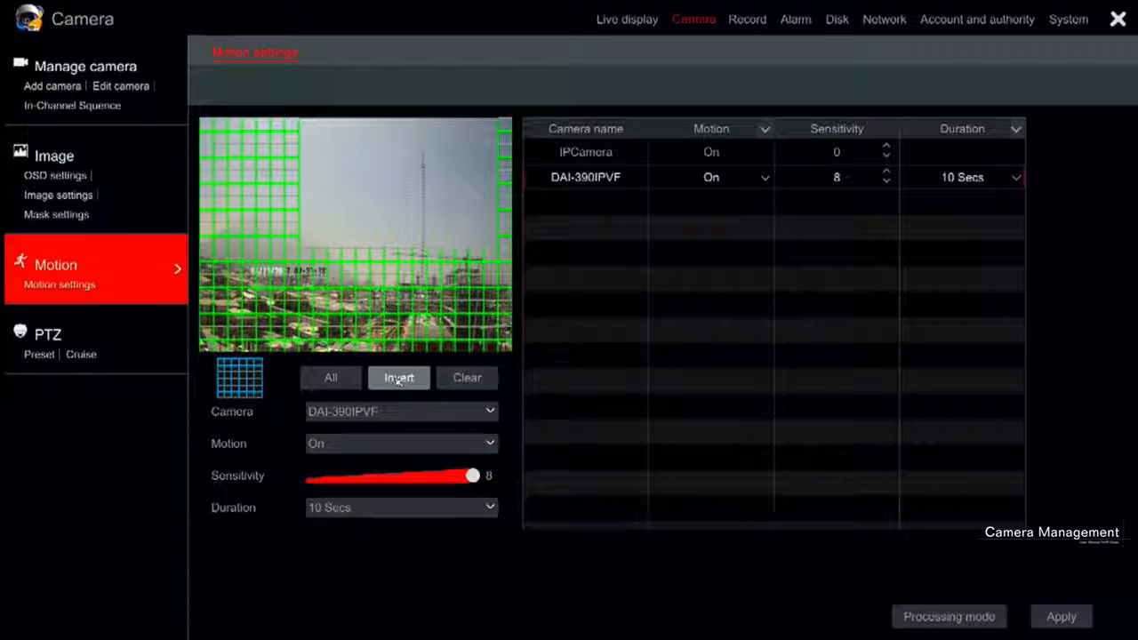
# Clear all motion detection areas of DAI-390IPVF, apply the settings, and open the motion processing mode
pyautogui.click(467, 379)
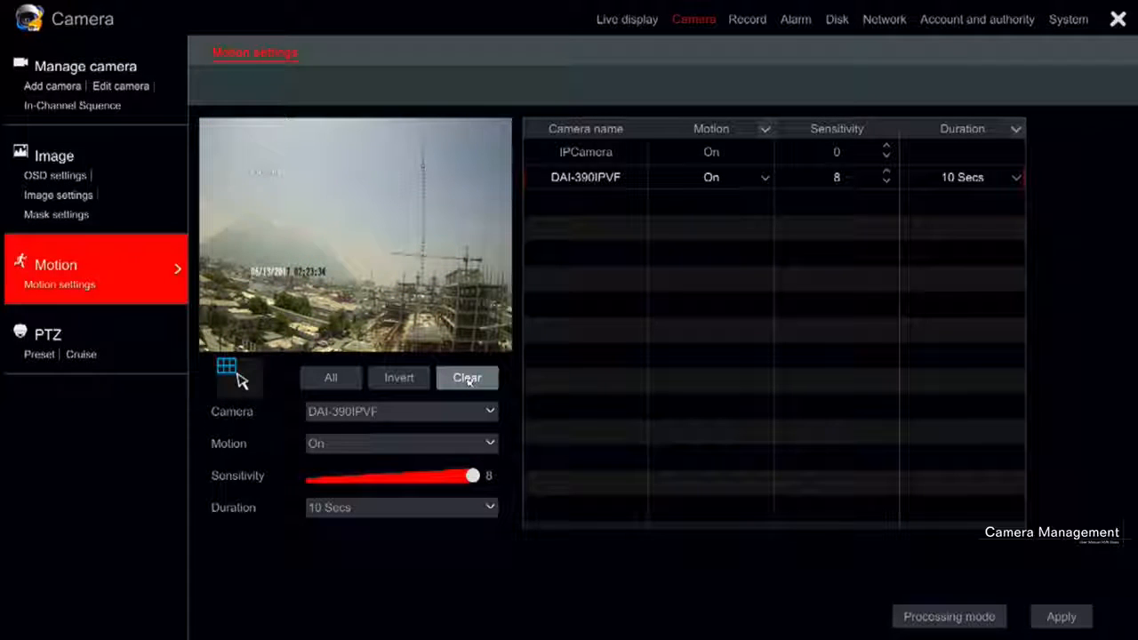
pyautogui.click(1044, 620)
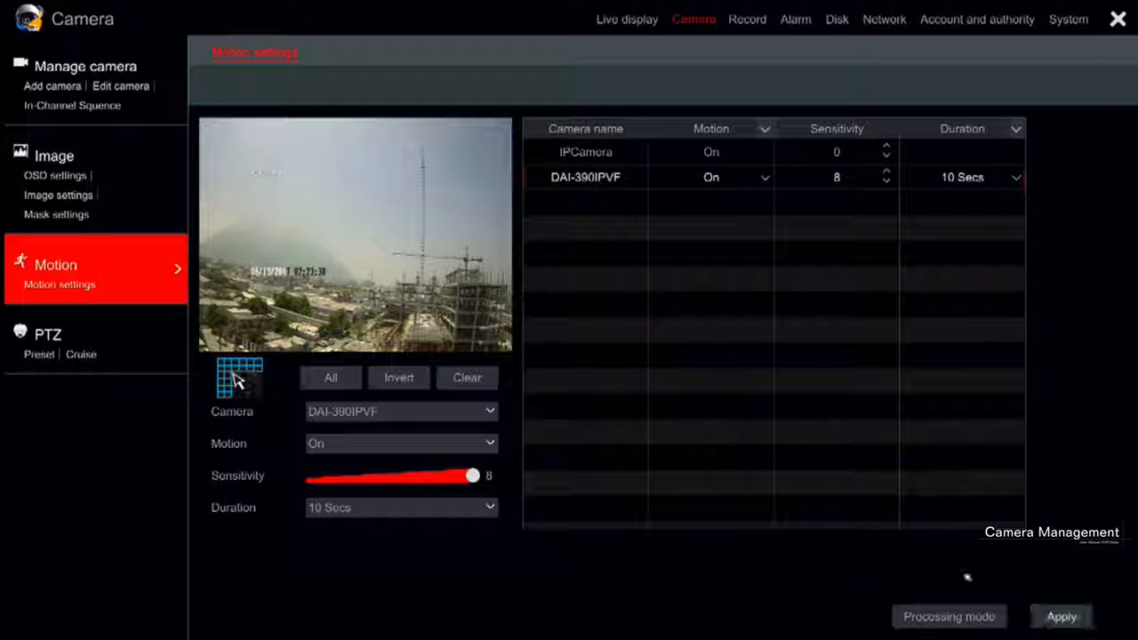
pyautogui.click(947, 614)
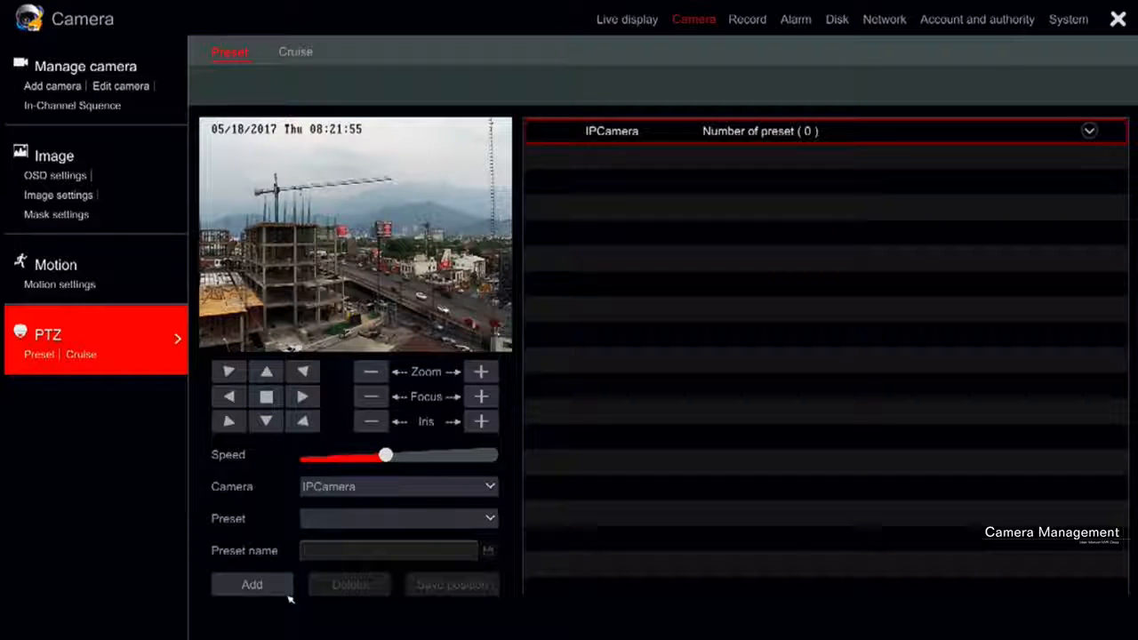
# Pan IPCamera to the right, and add PTZ presets 1 and 2 named preset1 and preset2
pyautogui.click(303, 396)
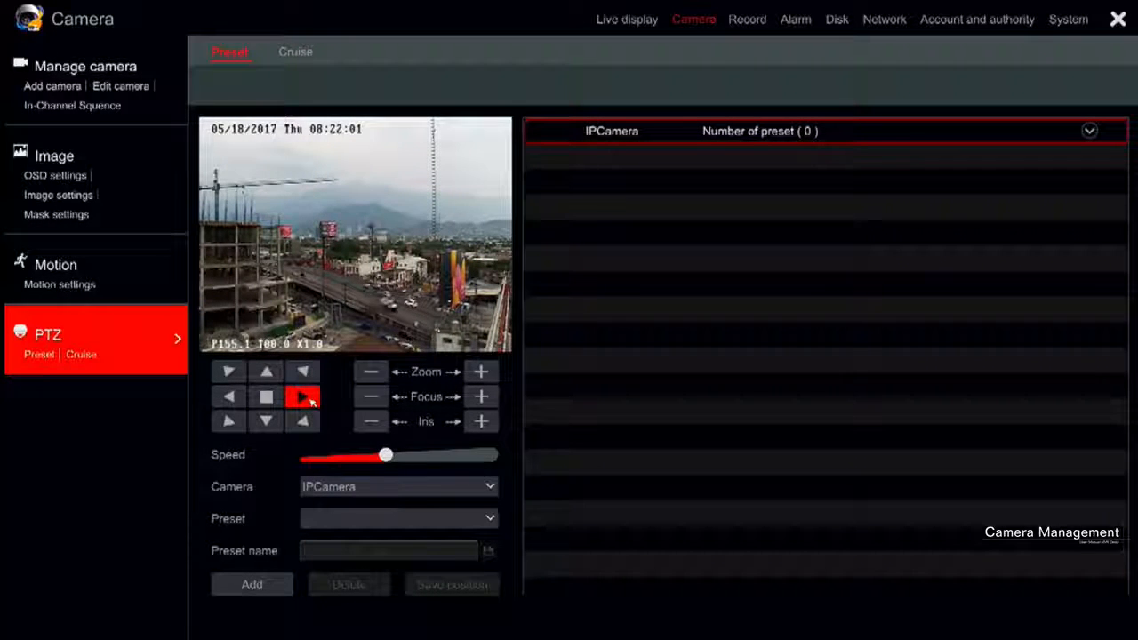
pyautogui.click(310, 401)
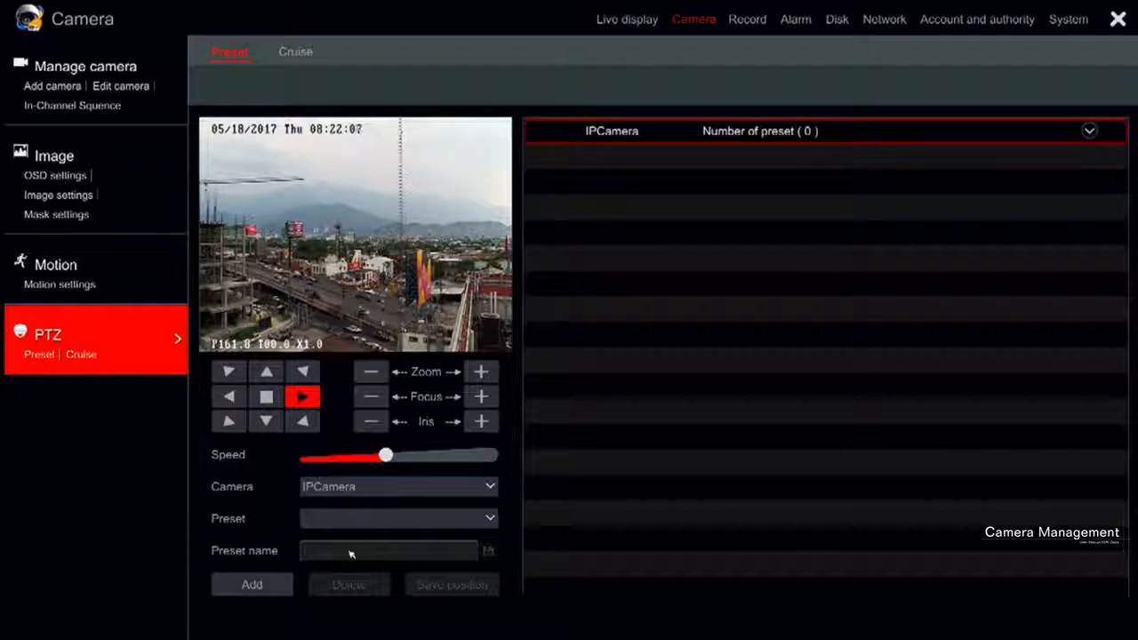
pyautogui.click(254, 584)
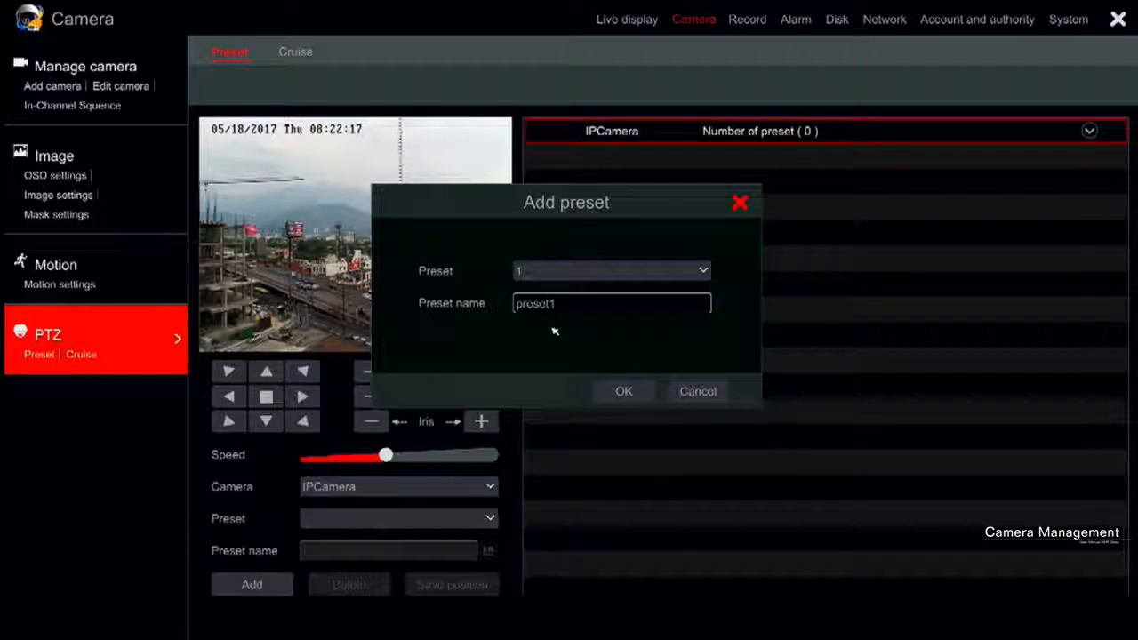
pyautogui.click(624, 392)
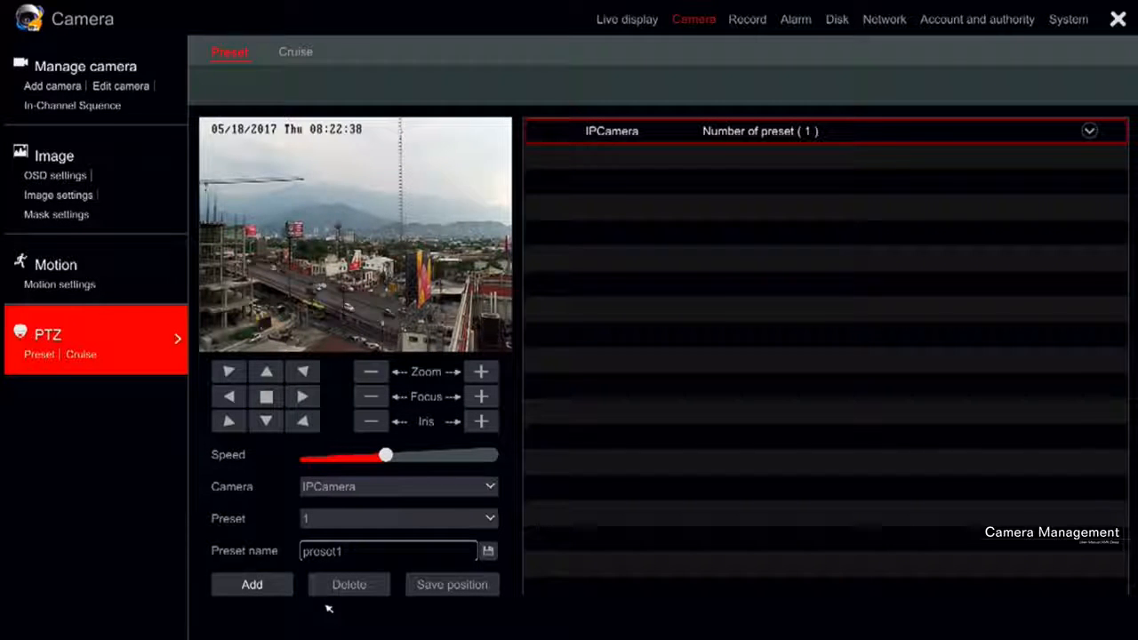
pyautogui.click(273, 587)
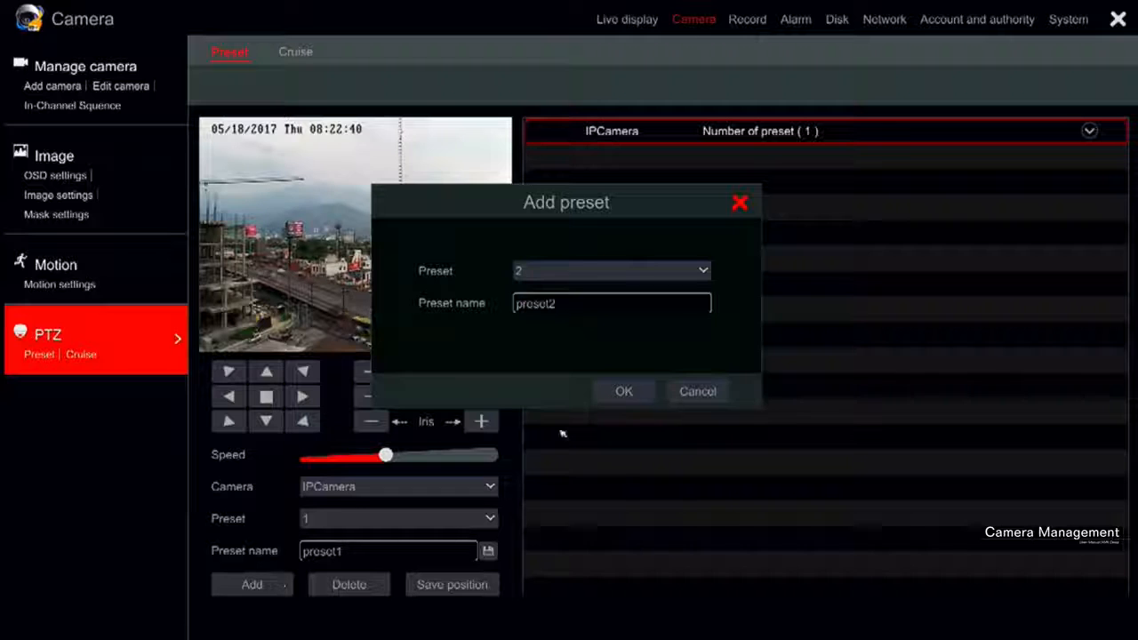
pyautogui.click(634, 396)
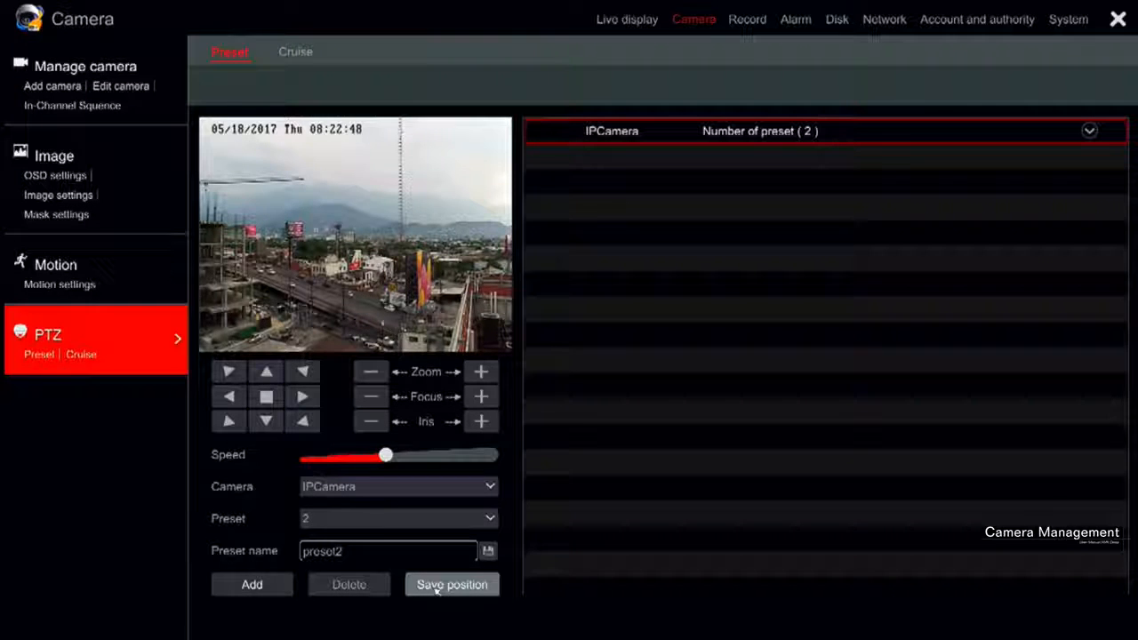
# Start a new PTZ cruise for IPCamera and name it crus
pyautogui.click(81, 354)
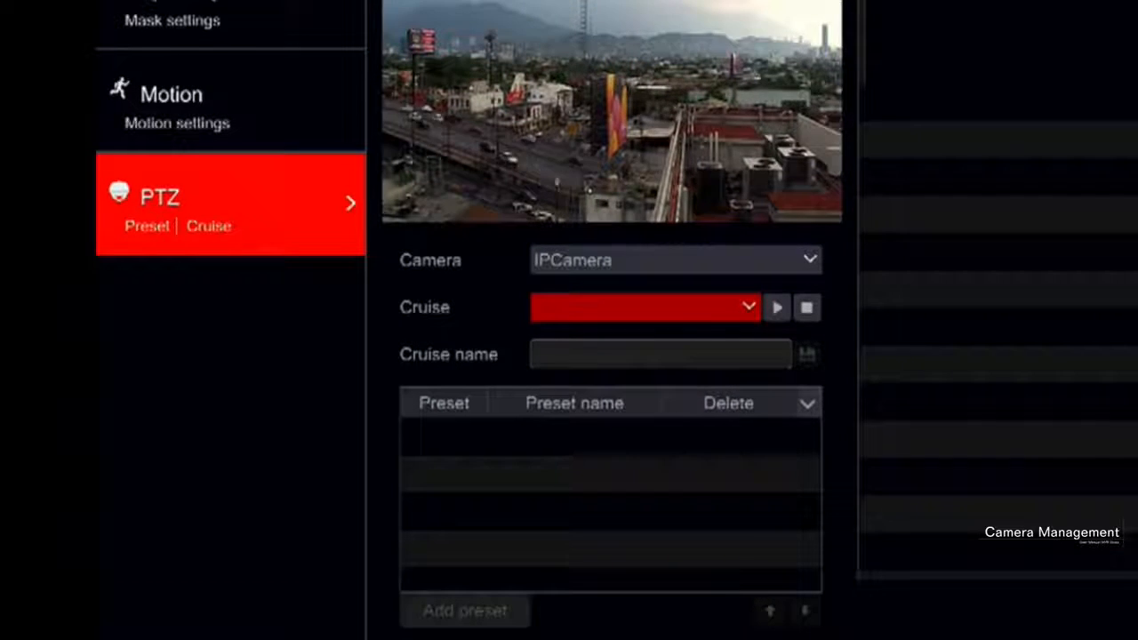
pyautogui.click(558, 154)
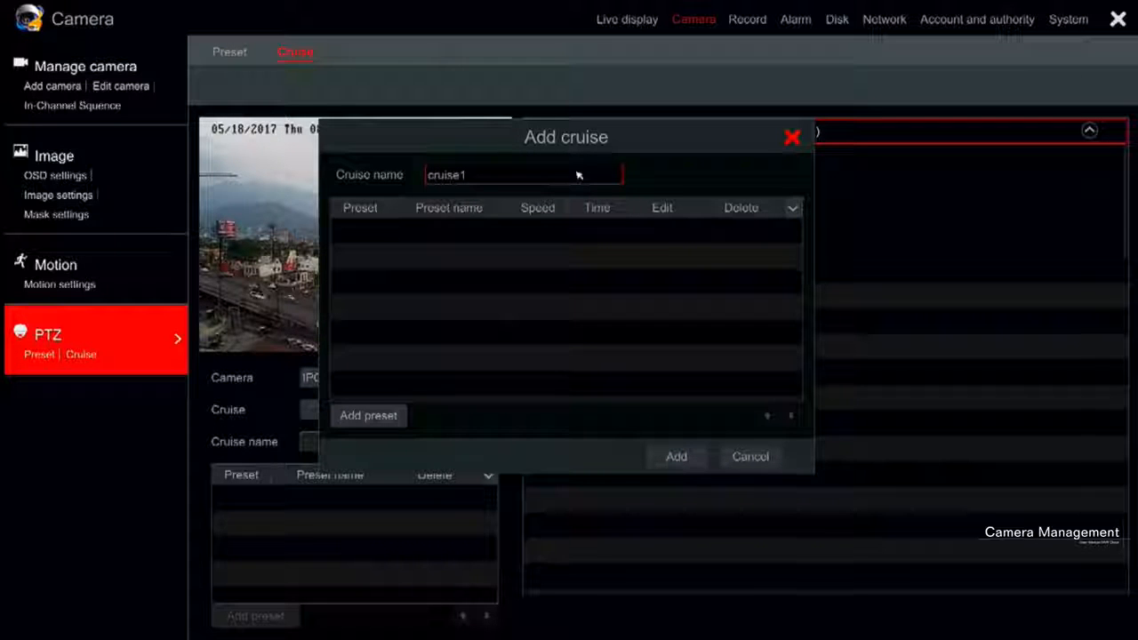
pyautogui.click(578, 175)
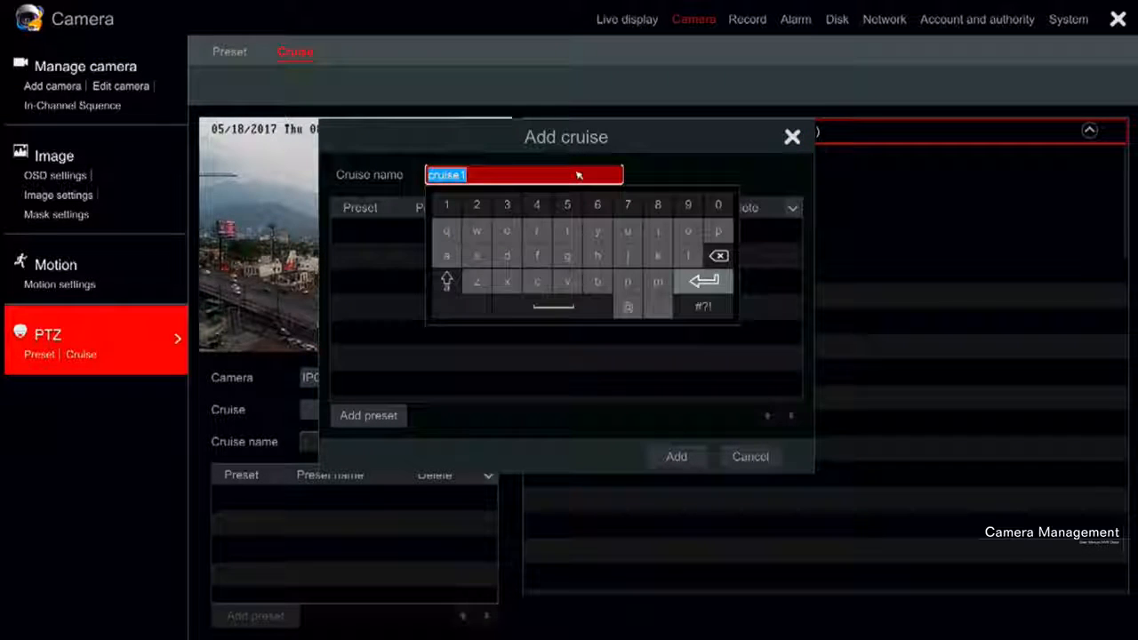
# Add preset1 and preset2 to the new cruise with 5 Secs and speed 5 each, and open preset1 for editing
pyautogui.click(369, 414)
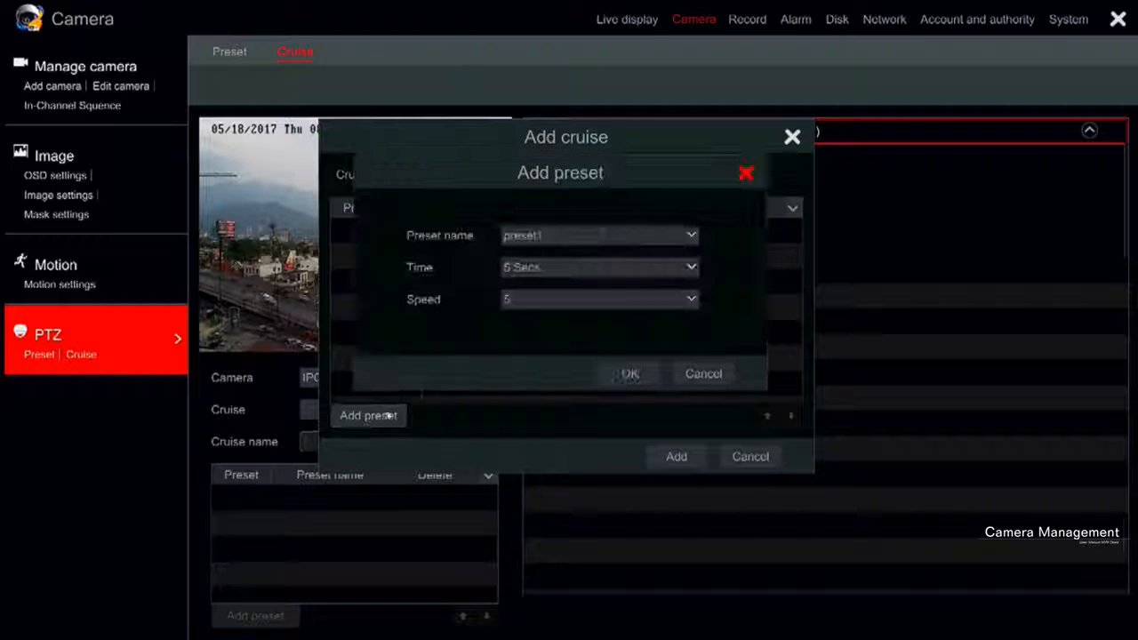
pyautogui.click(594, 236)
pyautogui.click(588, 257)
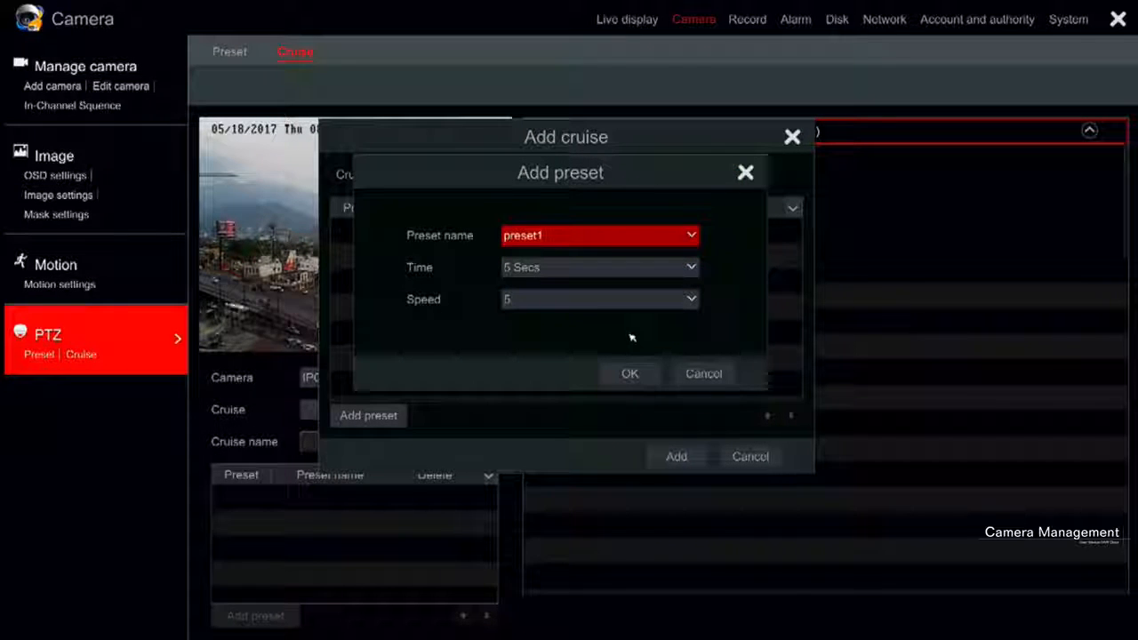
pyautogui.click(630, 374)
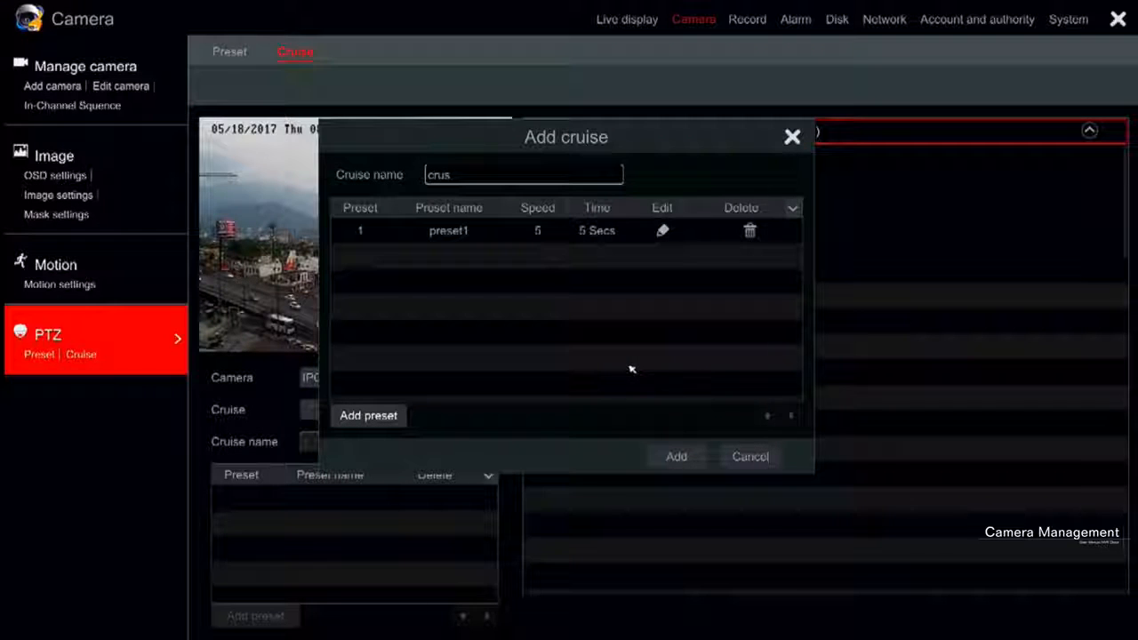
pyautogui.click(624, 237)
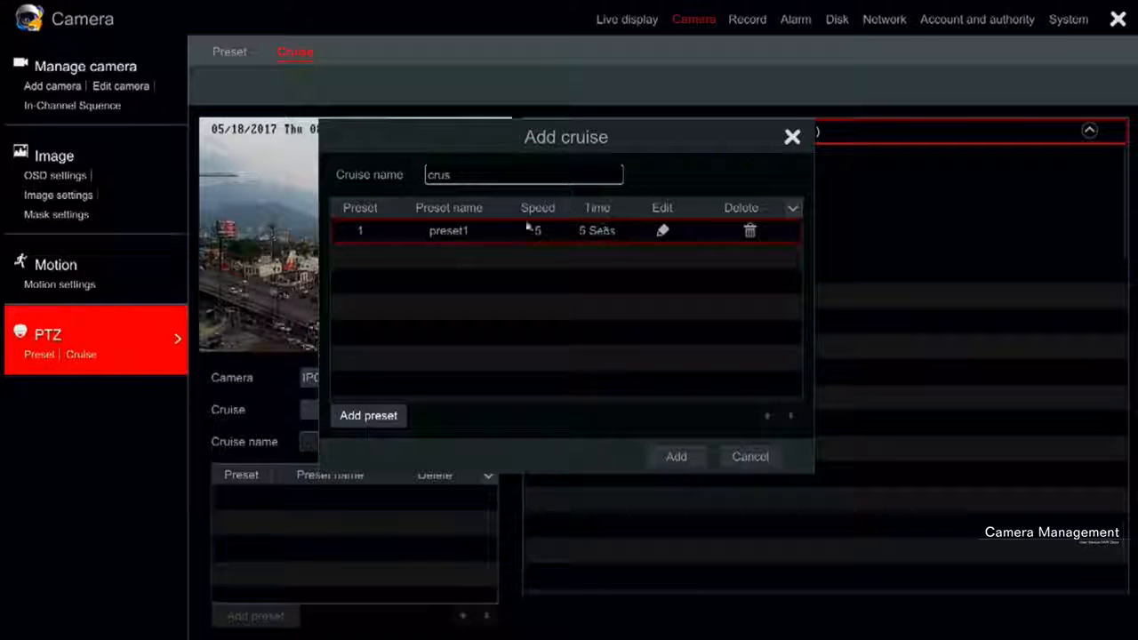
pyautogui.click(368, 415)
pyautogui.click(600, 235)
pyautogui.click(586, 282)
pyautogui.click(616, 374)
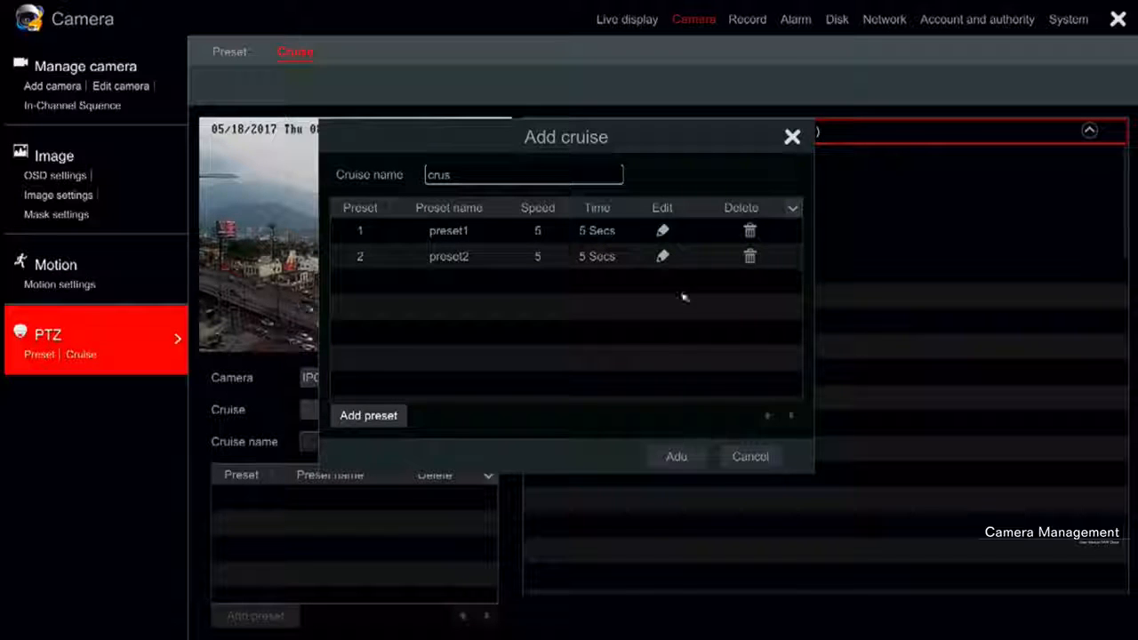
pyautogui.click(663, 232)
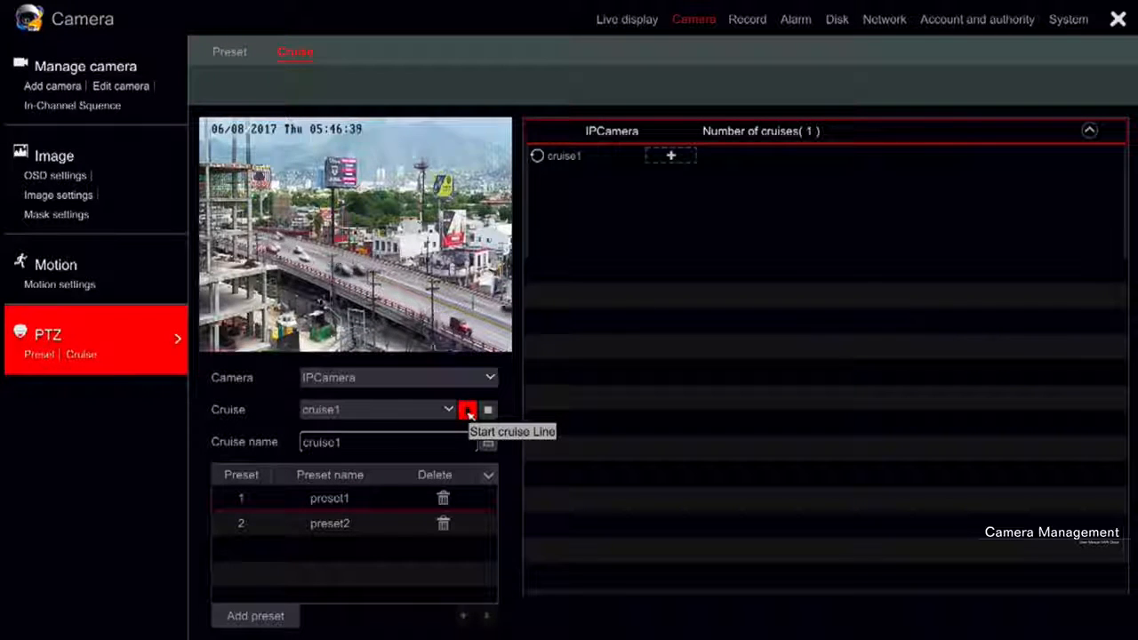
# Start the cruise line cruise1 on IPCamera, and stop it
pyautogui.click(469, 415)
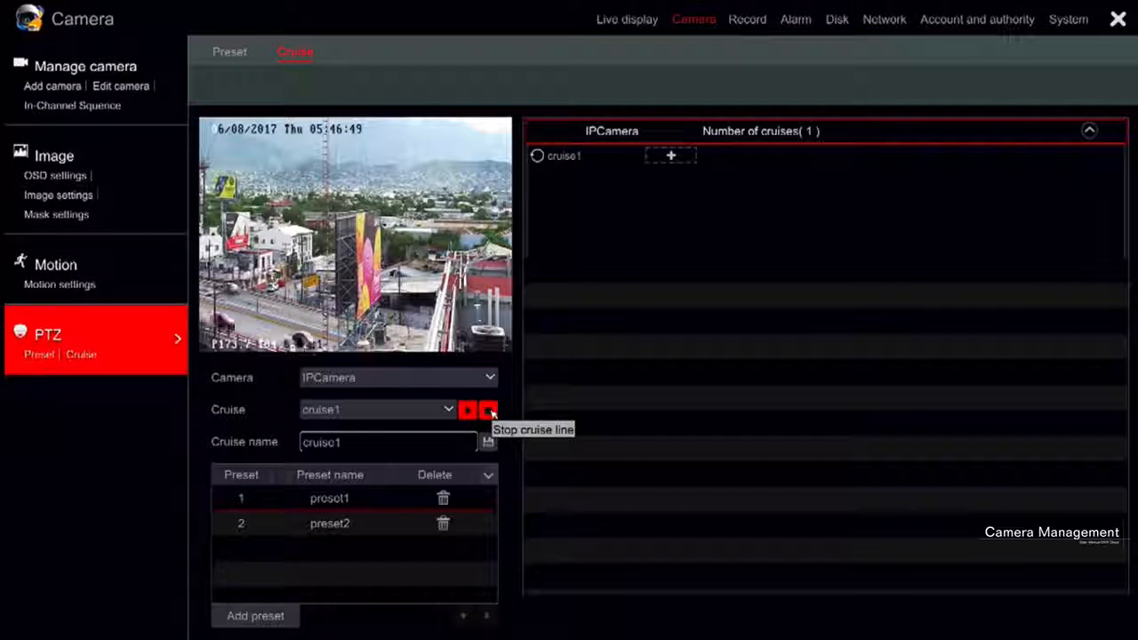
pyautogui.click(491, 412)
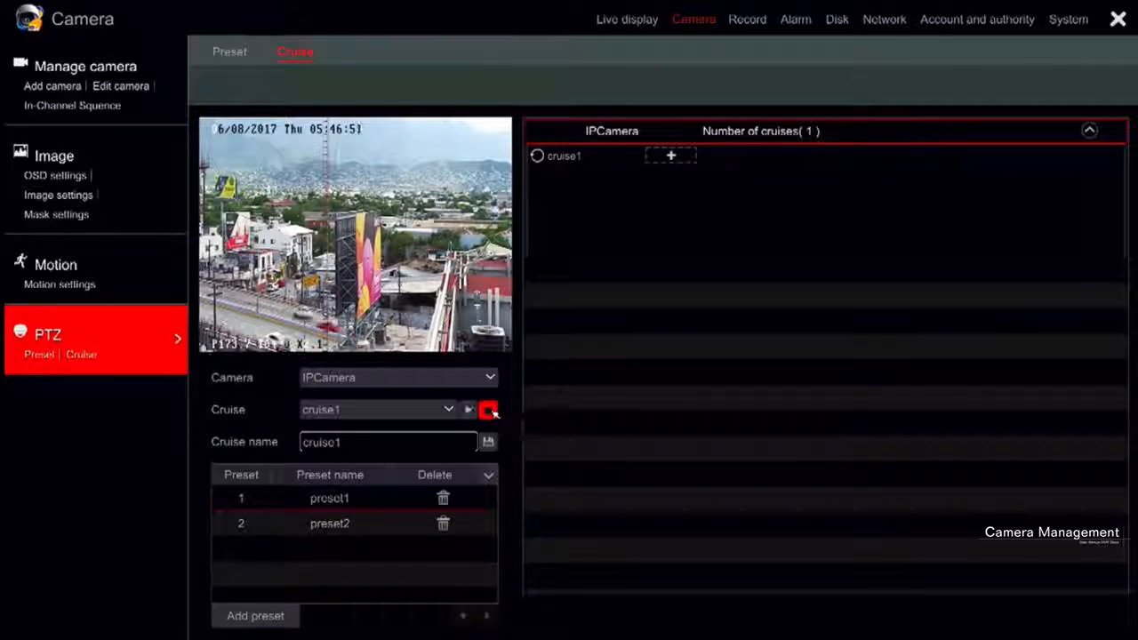